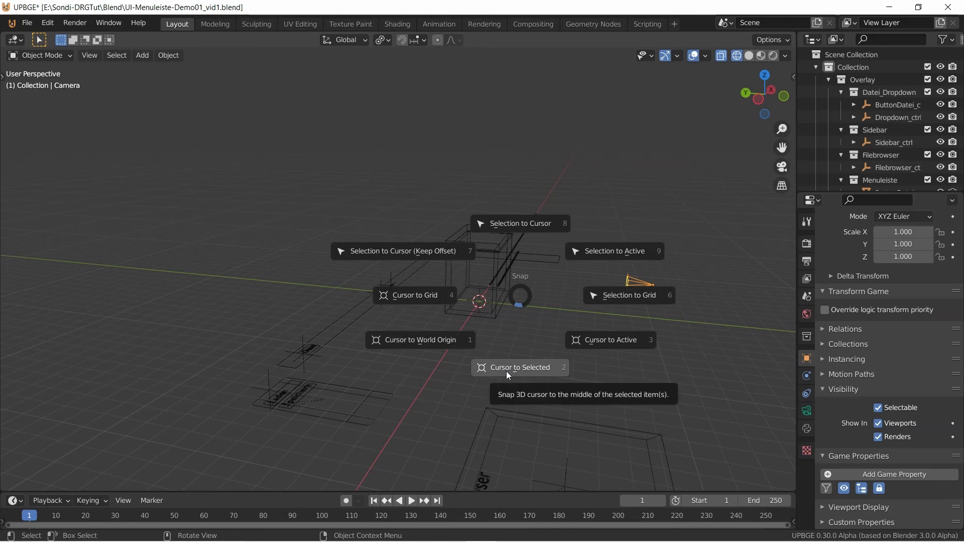
- Snap the 3D cursor to the selected camera and add a sphere-shaped empty there
{"action": "left_click", "coordinate": [506, 372]}
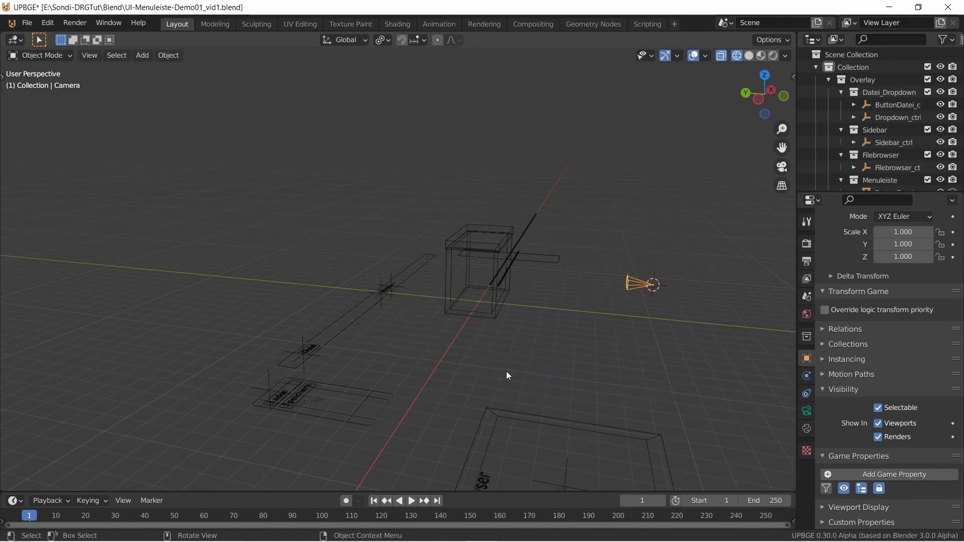
{"action": "scroll", "coordinate": [599, 275], "scroll_direction": "up", "scroll_amount": 2}
{"action": "key", "text": "shift+a"}
{"action": "mouse_move", "coordinate": [599, 275]}
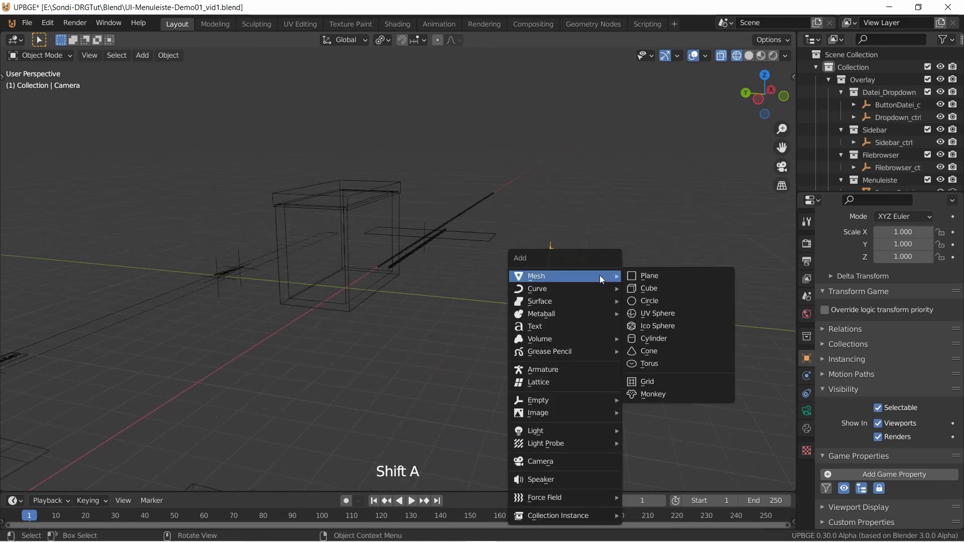
{"action": "mouse_move", "coordinate": [553, 400]}
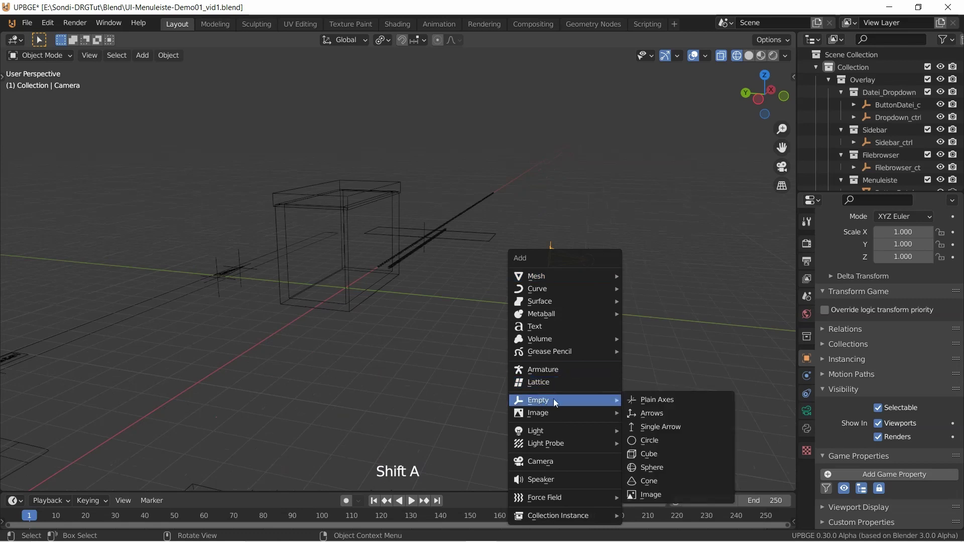
{"action": "left_click", "coordinate": [650, 468]}
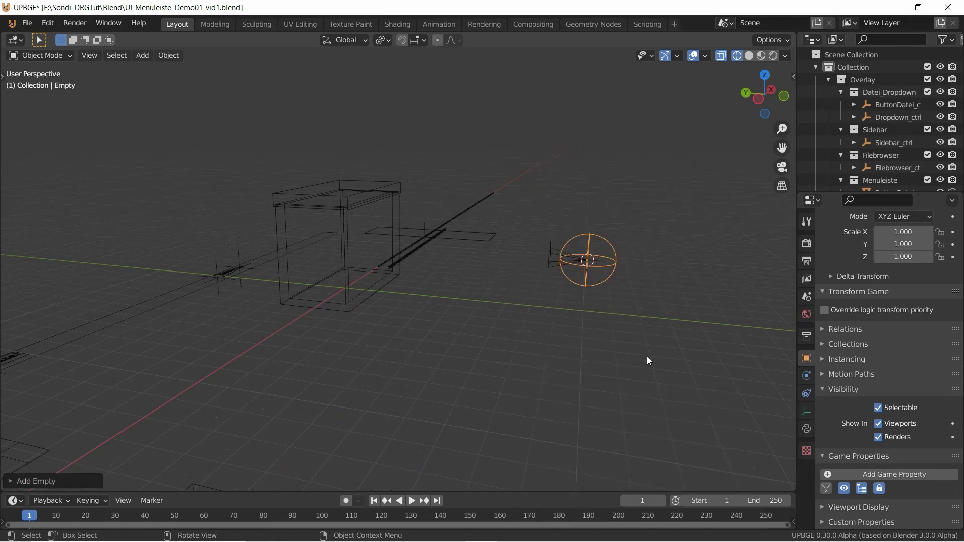
- Move the empty along Y in front of the camera to about -7.61 m and scale it down to about 0.041
{"action": "key", "text": "g"}
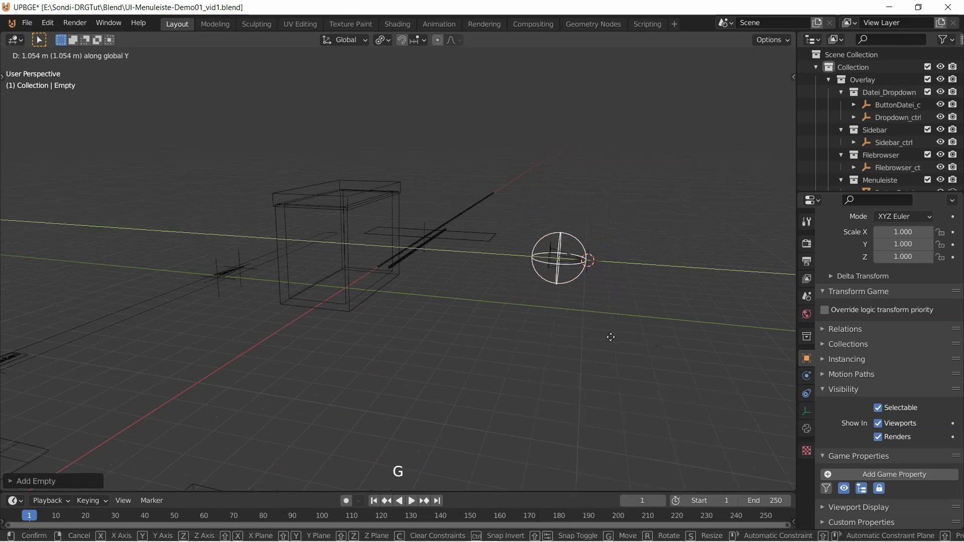
{"action": "left_click", "coordinate": [592, 336]}
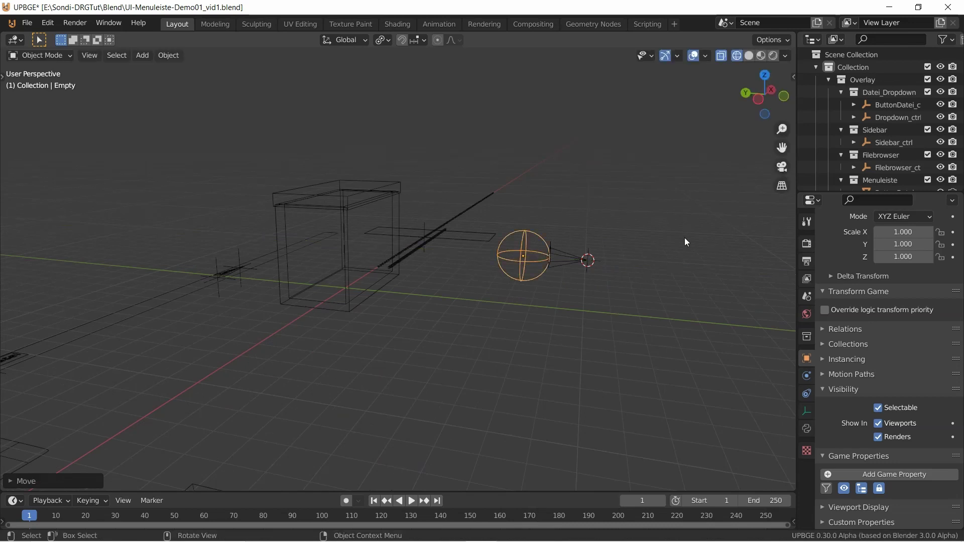
{"action": "key", "text": "s"}
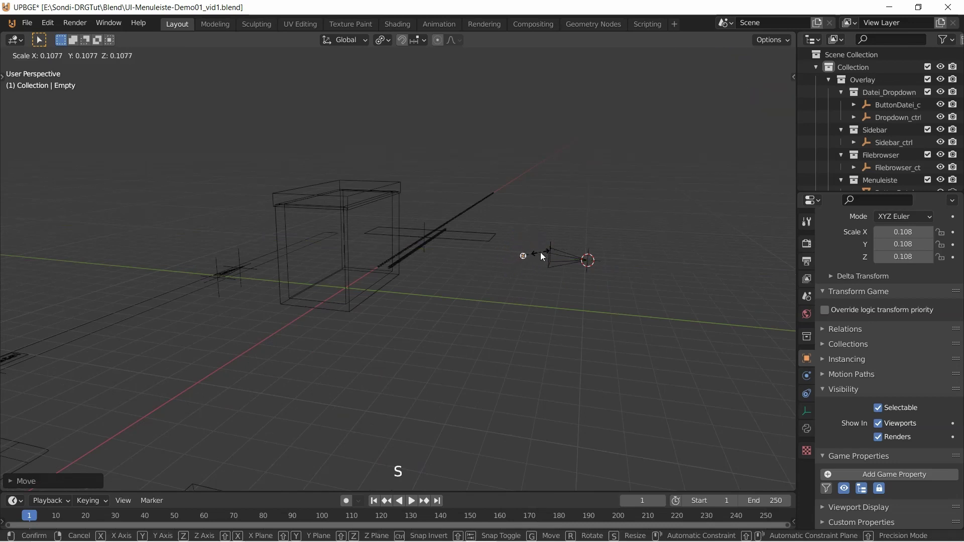
{"action": "left_click", "coordinate": [535, 267]}
{"action": "scroll", "coordinate": [535, 270], "scroll_direction": "up", "scroll_amount": 3}
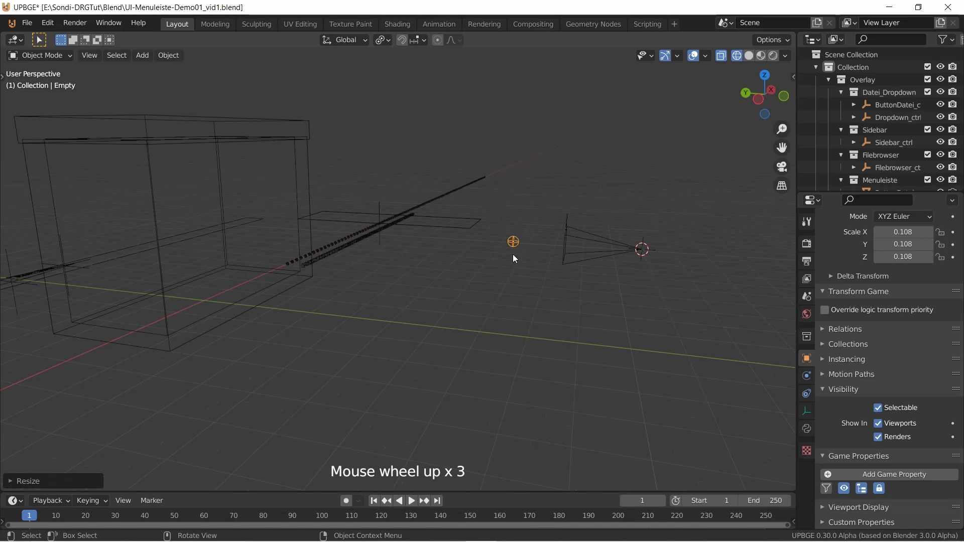
{"action": "scroll", "coordinate": [513, 254], "scroll_direction": "up", "scroll_amount": 4}
{"action": "key", "text": "s"}
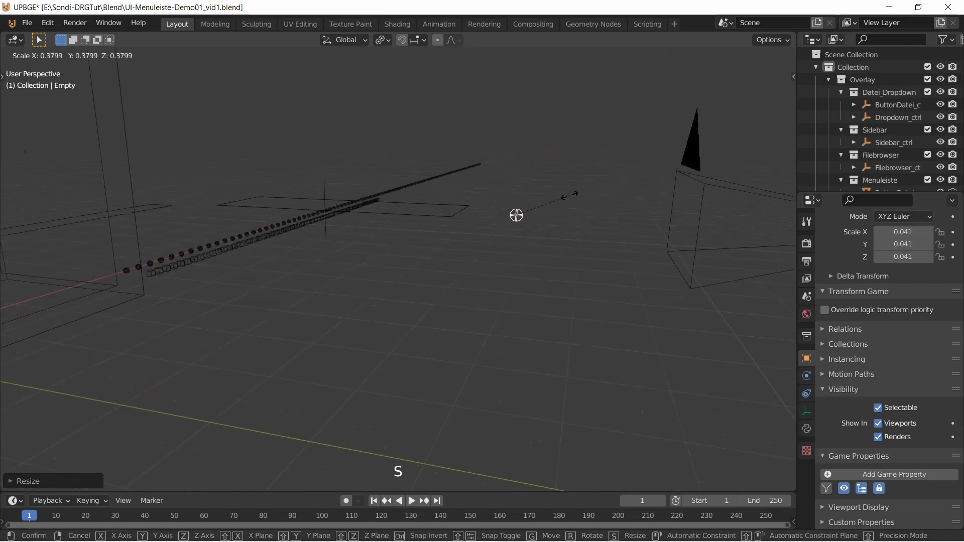
{"action": "left_click", "coordinate": [569, 195]}
{"action": "key", "text": "KP_0"}
- Rename the sphere empty as OriginUI
{"action": "scroll", "coordinate": [653, 226], "scroll_direction": "up", "scroll_amount": 5}
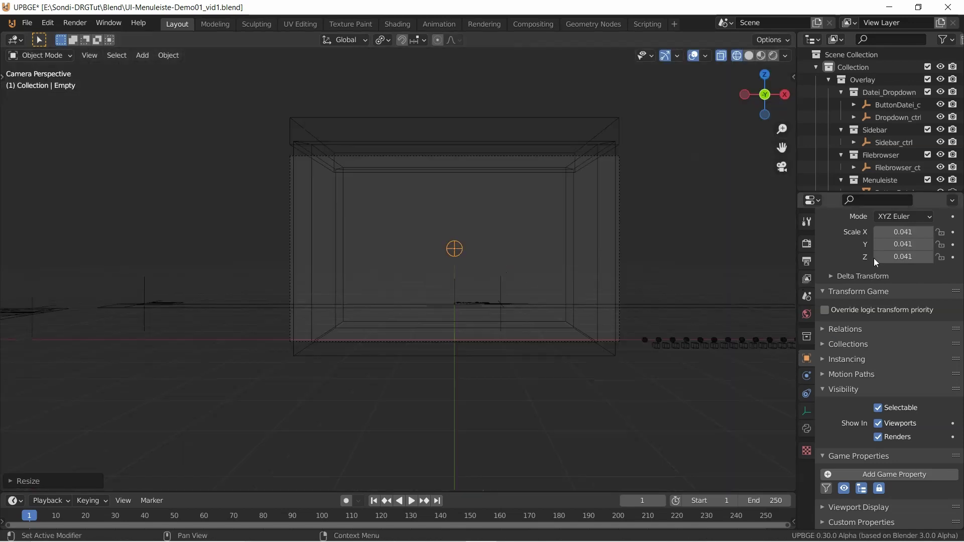
{"action": "scroll", "coordinate": [872, 261], "scroll_direction": "up", "scroll_amount": 5}
{"action": "left_click", "coordinate": [875, 245]}
{"action": "type", "text": "O"}
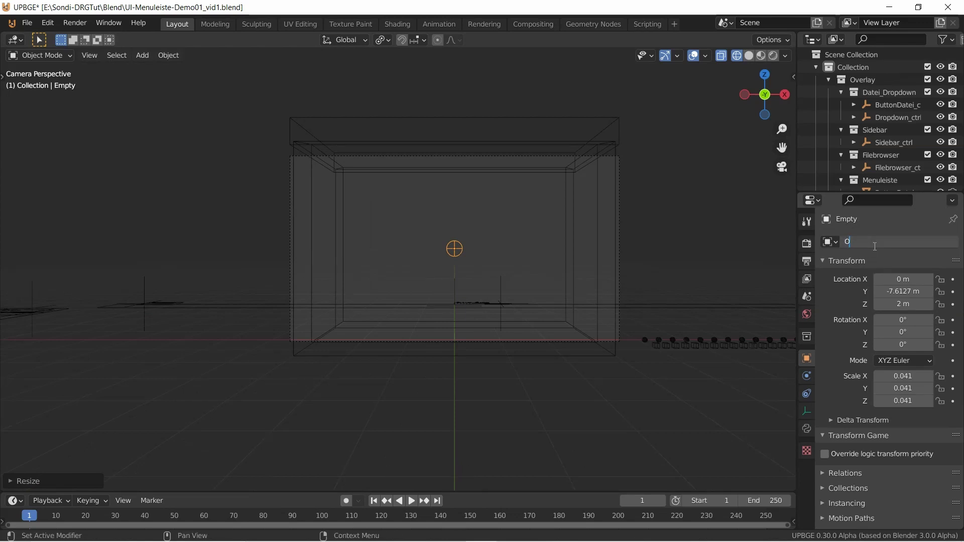
{"action": "type", "text": "rigin"}
{"action": "key", "text": "Return"}
- Parent the ButtonDatei_ctrl and ButtonPlaySim_ctrl empties to the Menuleiste_ctrl empty
{"action": "middle_click_drag", "start_coordinate": [351, 301], "coordinate": [225, 327]}
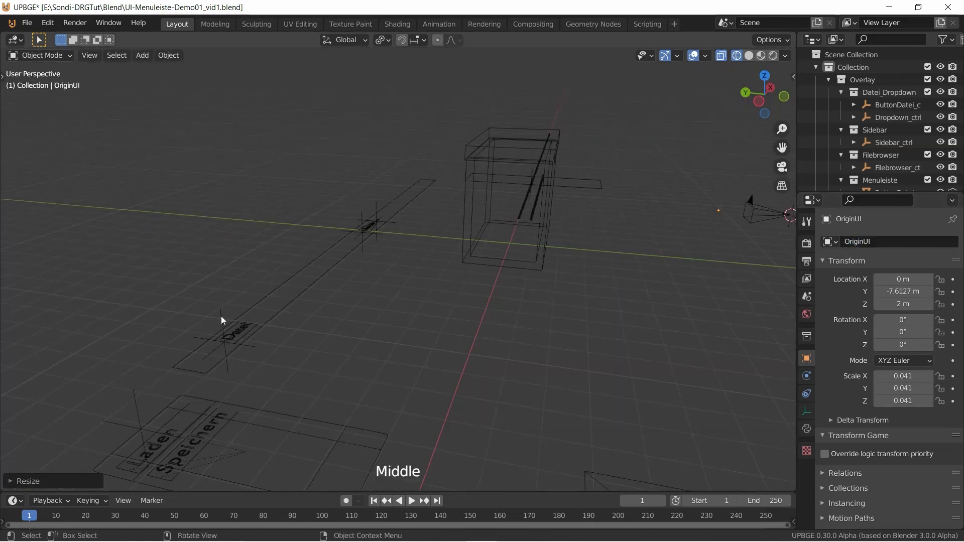
{"action": "left_click", "coordinate": [221, 317]}
{"action": "middle_click_drag", "start_coordinate": [303, 322], "coordinate": [345, 346]}
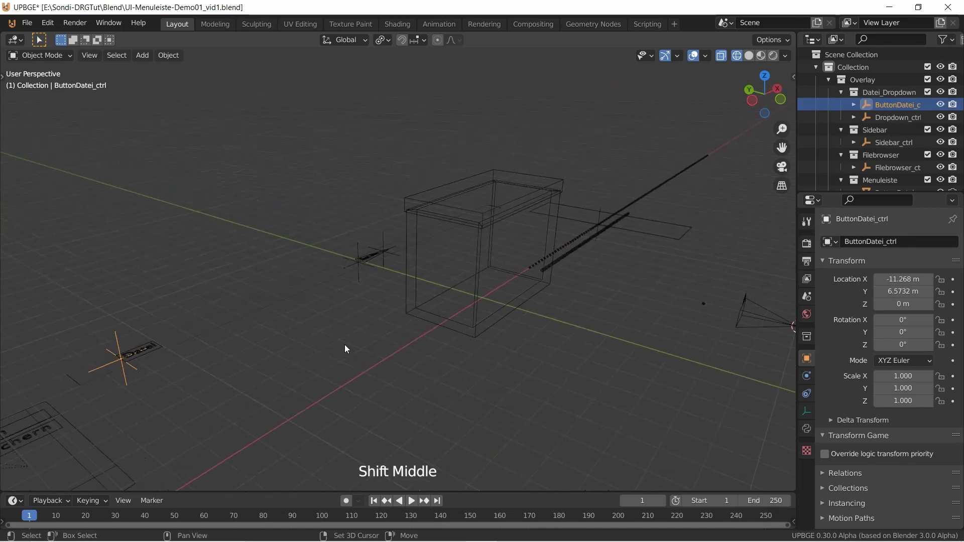
{"action": "scroll", "coordinate": [368, 272], "scroll_direction": "up", "scroll_amount": 3}
{"action": "scroll", "coordinate": [366, 261], "scroll_direction": "up", "scroll_amount": 2}
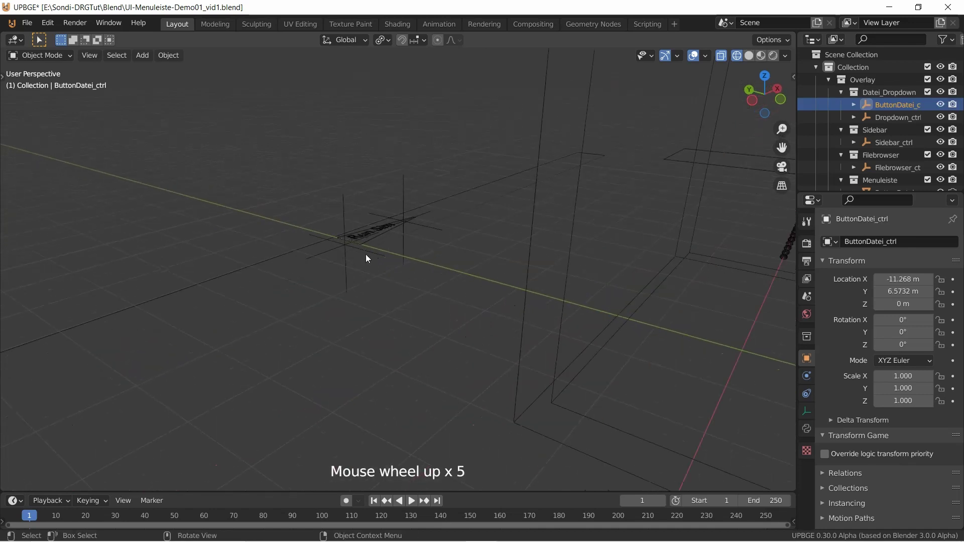
{"action": "left_click", "coordinate": [404, 183], "text": "shift"}
{"action": "scroll", "coordinate": [423, 231], "scroll_direction": "down", "scroll_amount": 6}
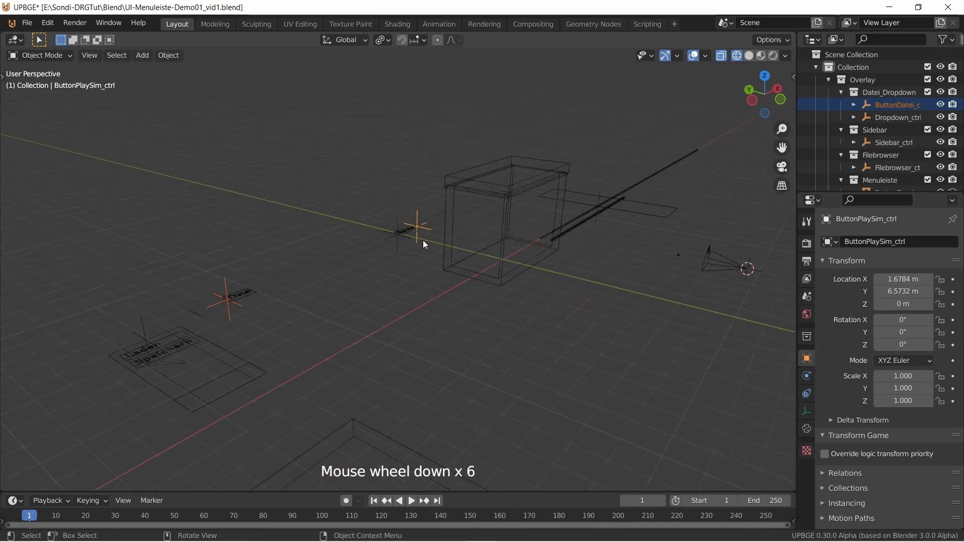
{"action": "key", "text": "g"}
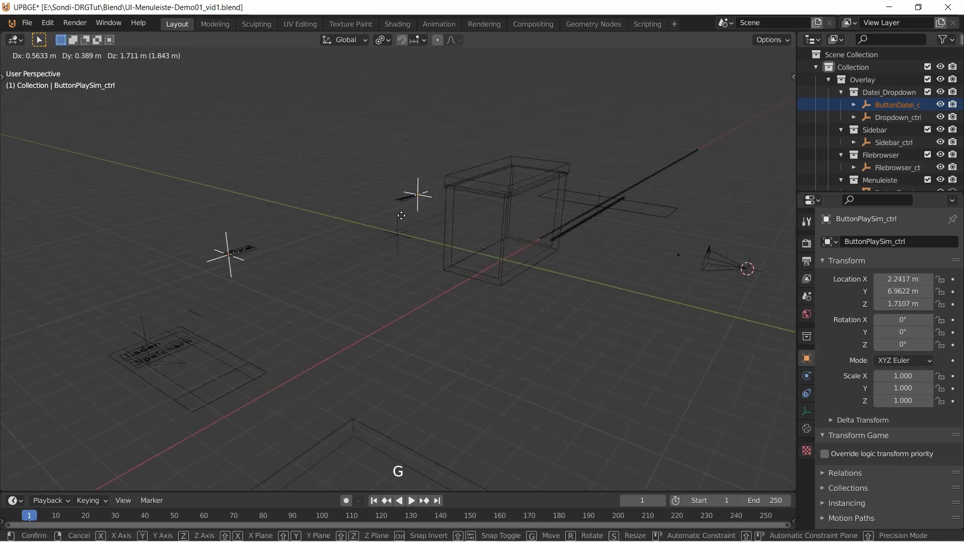
{"action": "right_click", "coordinate": [398, 221]}
{"action": "scroll", "coordinate": [395, 236], "scroll_direction": "up", "scroll_amount": 2}
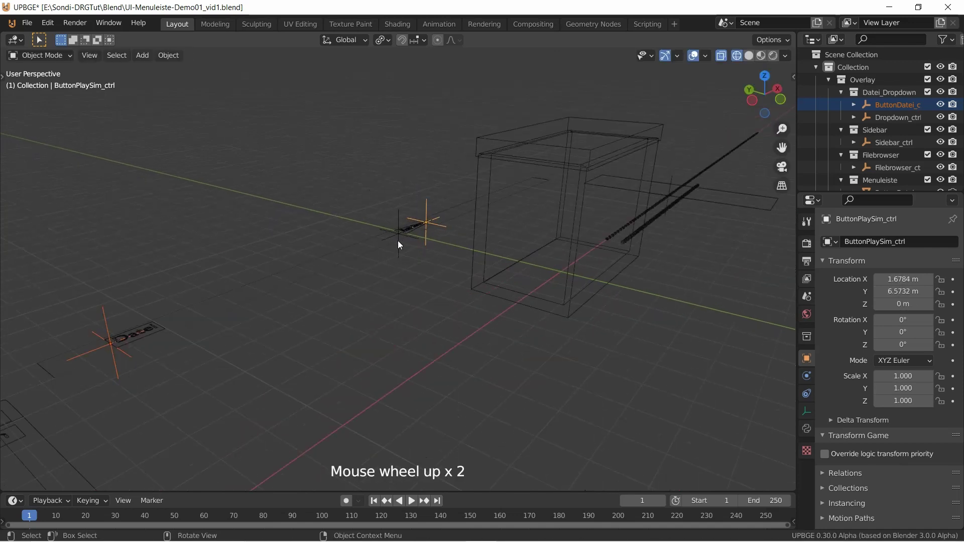
{"action": "left_click", "coordinate": [402, 217], "text": "shift"}
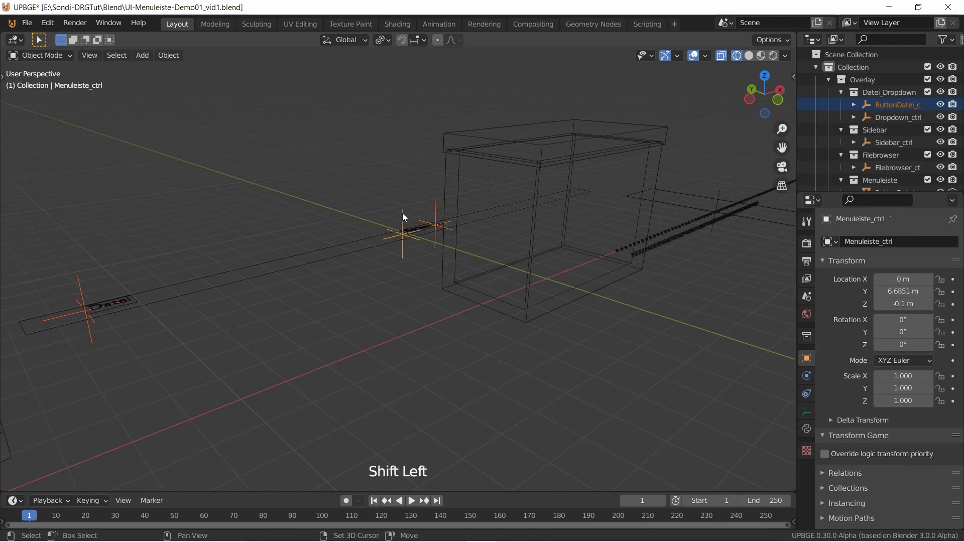
{"action": "key", "text": "g"}
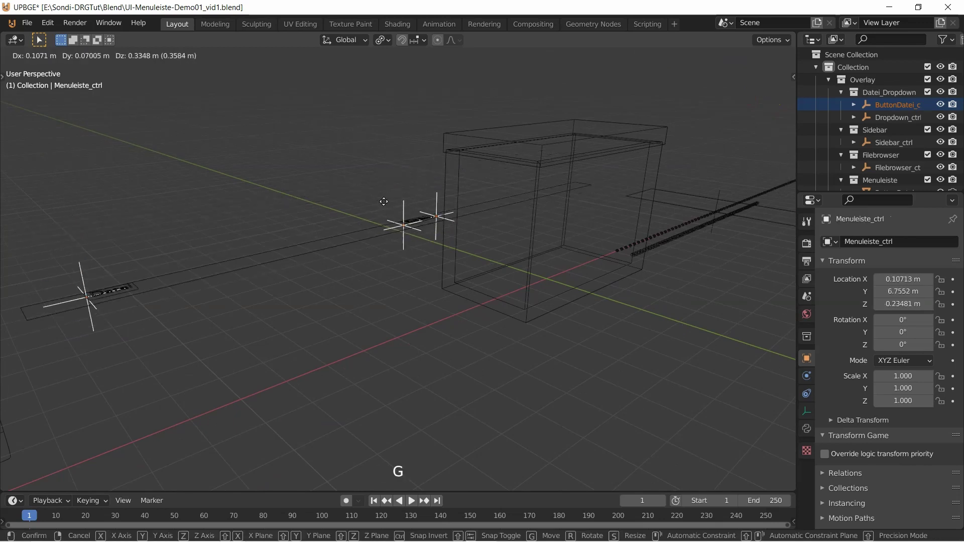
{"action": "right_click", "coordinate": [371, 216]}
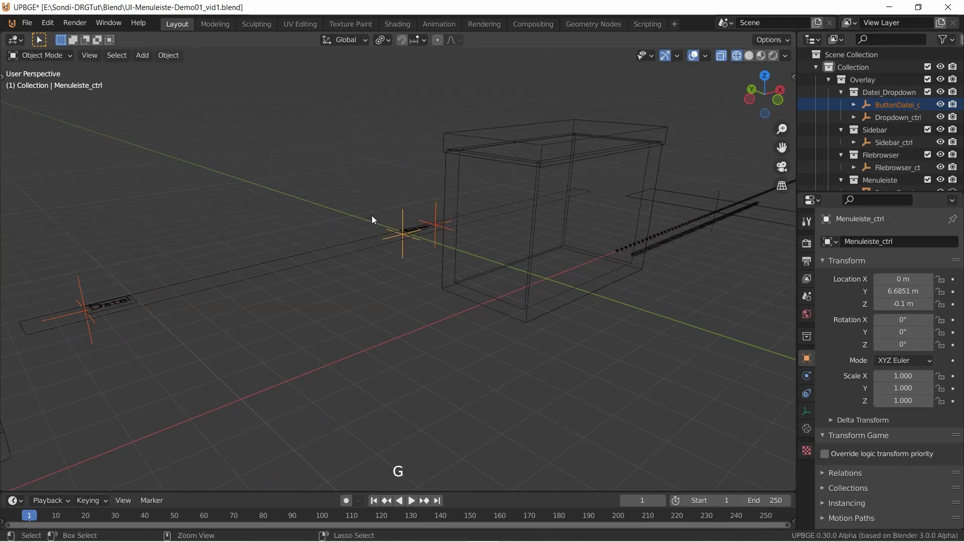
{"action": "key", "text": "ctrl+p"}
{"action": "left_click", "coordinate": [371, 215]}
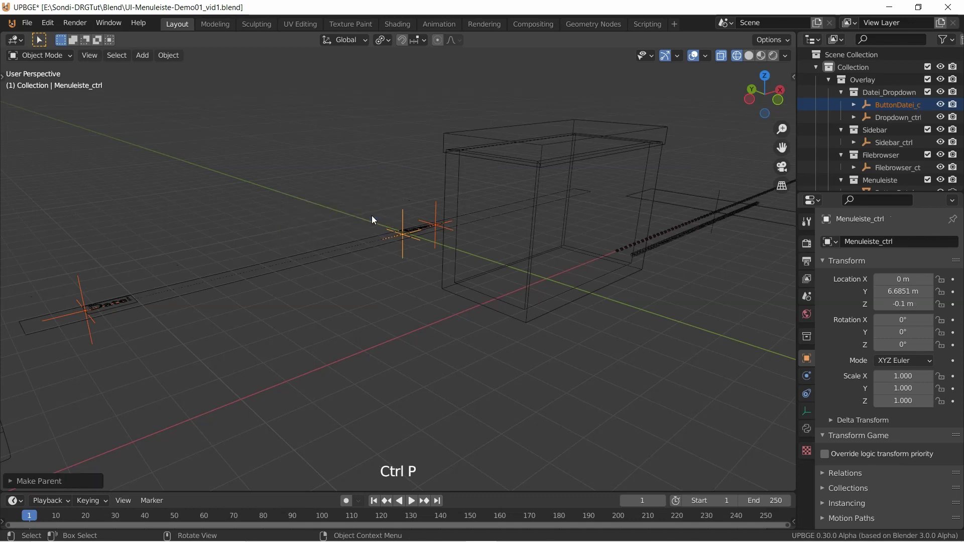
- Try moving Menuleiste_ctrl to check that the parented button controls follow it
{"action": "key", "text": "g"}
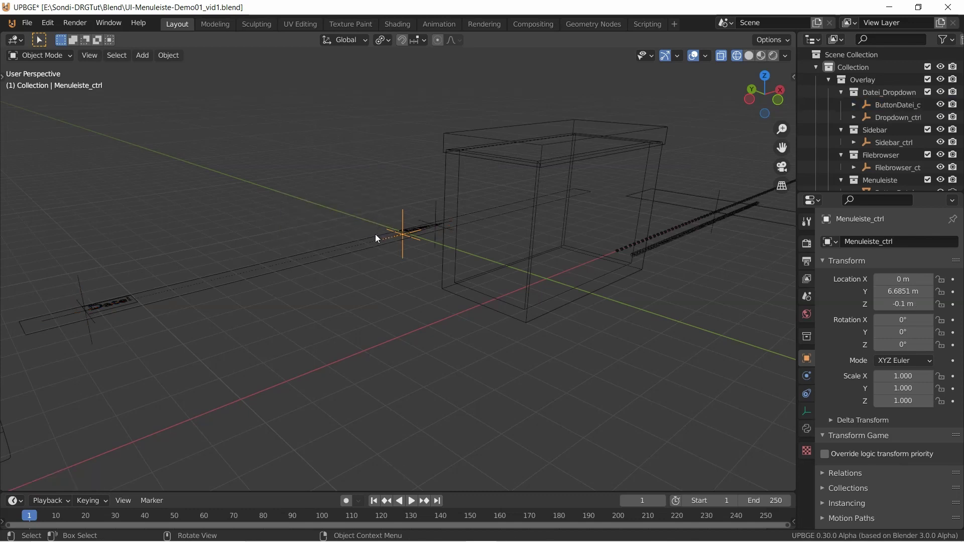
{"action": "key", "text": "g"}
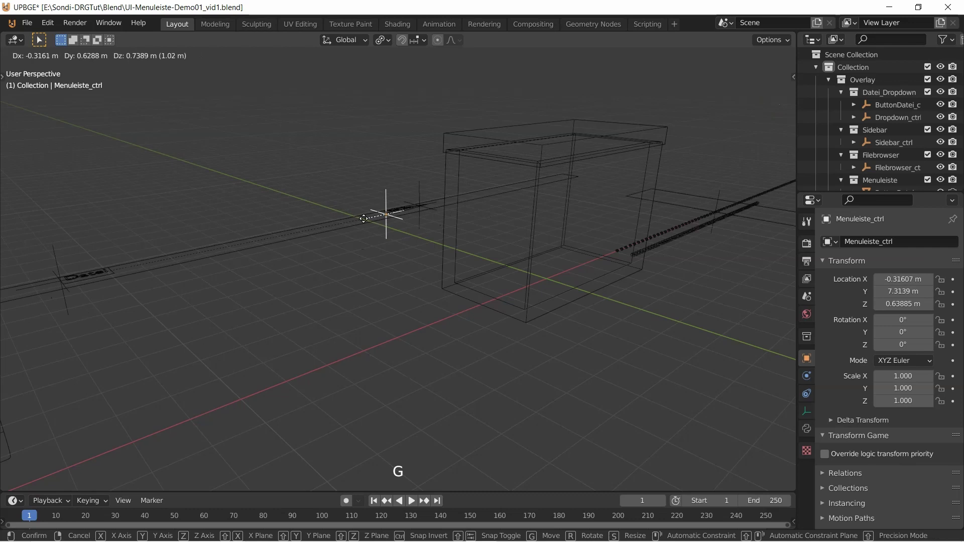
{"action": "right_click", "coordinate": [362, 218]}
- Rotate Menuleiste_ctrl 90° about the X axis
{"action": "scroll", "coordinate": [347, 263], "scroll_direction": "down", "scroll_amount": 3}
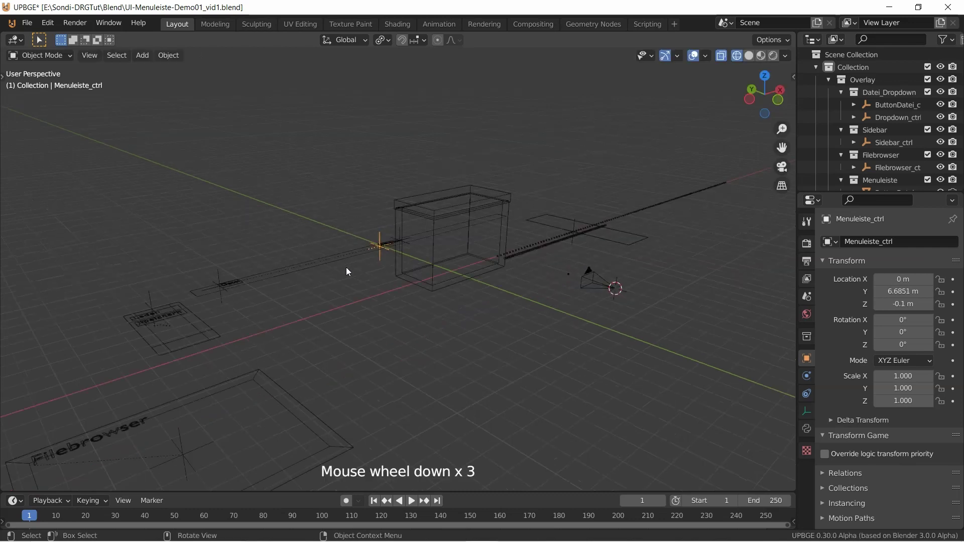
{"action": "mouse_move", "coordinate": [346, 267]}
{"action": "middle_mouse_down", "text": "shift"}
{"action": "mouse_move", "coordinate": [321, 260]}
{"action": "mouse_move", "coordinate": [376, 227]}
{"action": "mouse_move", "coordinate": [341, 260]}
{"action": "middle_mouse_up", "text": "shift"}
{"action": "type", "text": "rx90"}
{"action": "key", "text": "Return"}
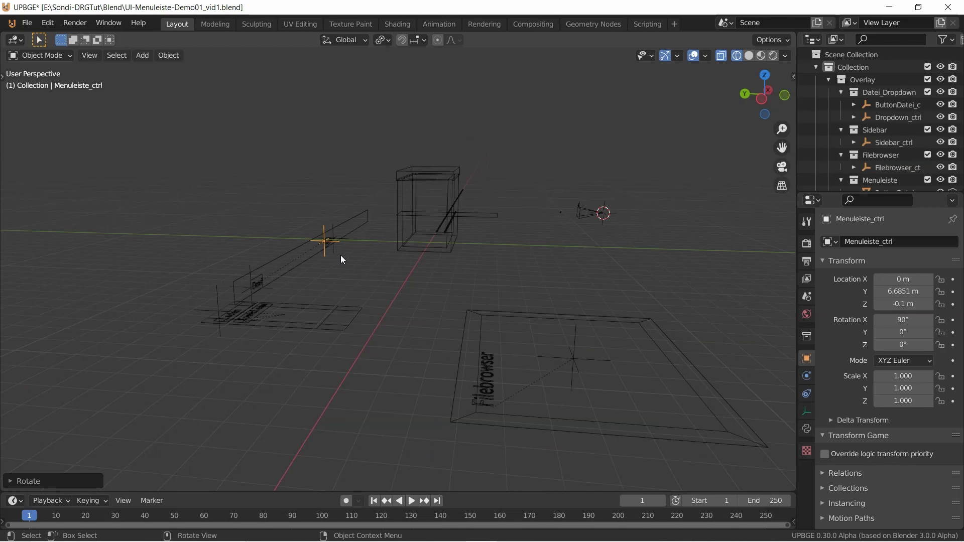
- Snap the 3D cursor to the OriginUI empty in front of the camera
{"action": "scroll", "coordinate": [555, 220], "scroll_direction": "up", "scroll_amount": 5}
{"action": "left_click", "coordinate": [570, 218]}
{"action": "left_click", "coordinate": [569, 217]}
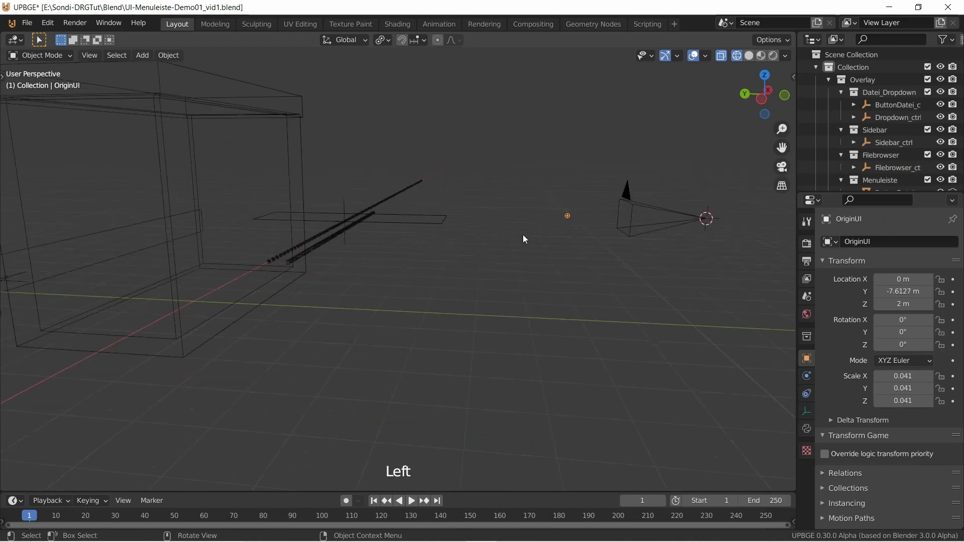
{"action": "key", "text": "shift+s"}
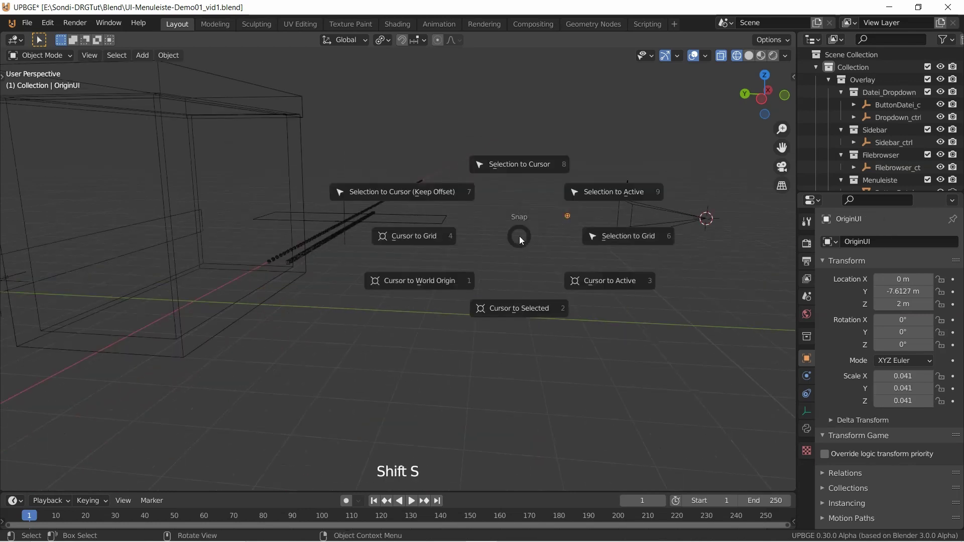
{"action": "left_click", "coordinate": [508, 310]}
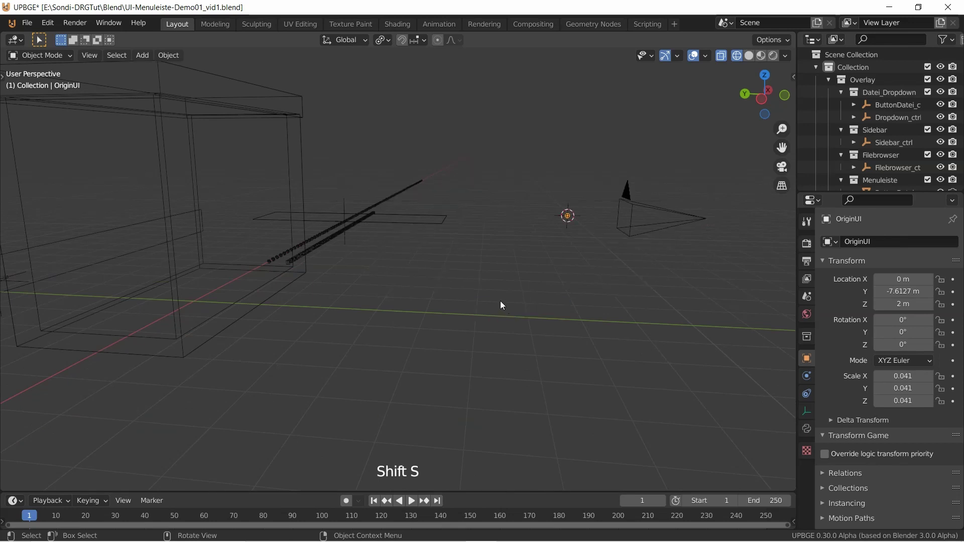
- Snap Menuleiste_ctrl to the 3D cursor
{"action": "scroll", "coordinate": [259, 316], "scroll_direction": "down", "scroll_amount": 4}
{"action": "mouse_move", "coordinate": [257, 315]}
{"action": "middle_mouse_down"}
{"action": "mouse_move", "coordinate": [242, 294]}
{"action": "mouse_move", "coordinate": [252, 297]}
{"action": "middle_mouse_up"}
{"action": "left_click", "coordinate": [216, 268]}
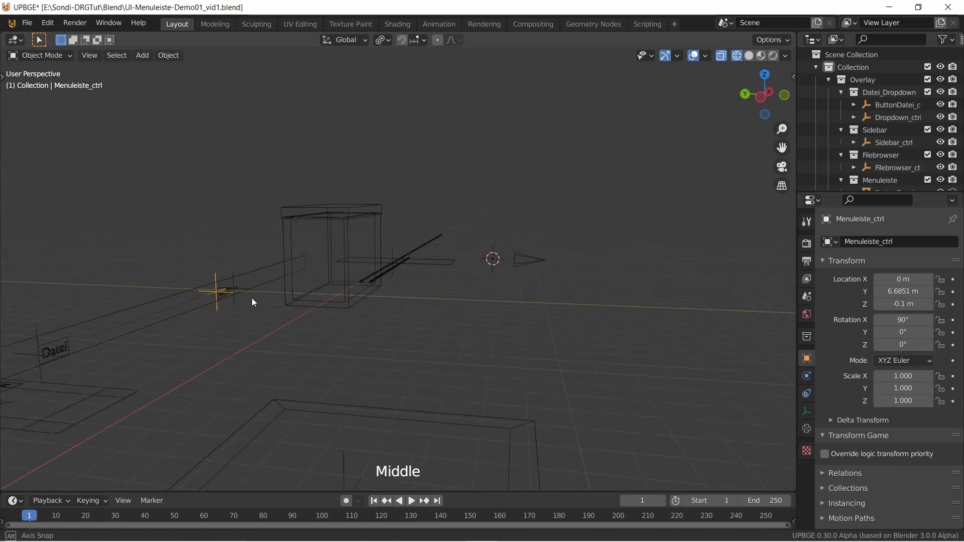
{"action": "key", "text": "shift+s"}
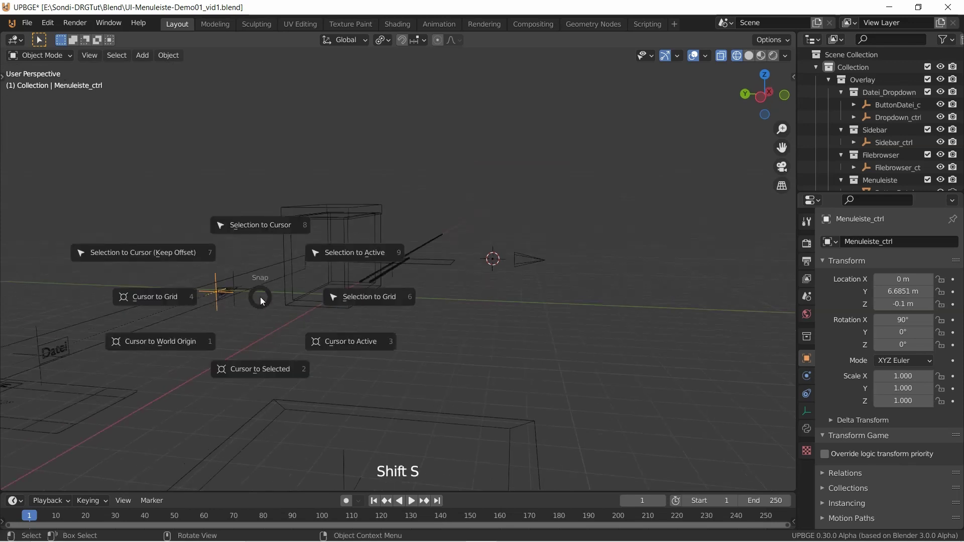
{"action": "left_click", "coordinate": [269, 228]}
- Scale Menuleiste_ctrl down to about 0.069 in camera view so the menu bar spans the camera frame's width
{"action": "middle_click_drag", "start_coordinate": [393, 310], "coordinate": [513, 260]}
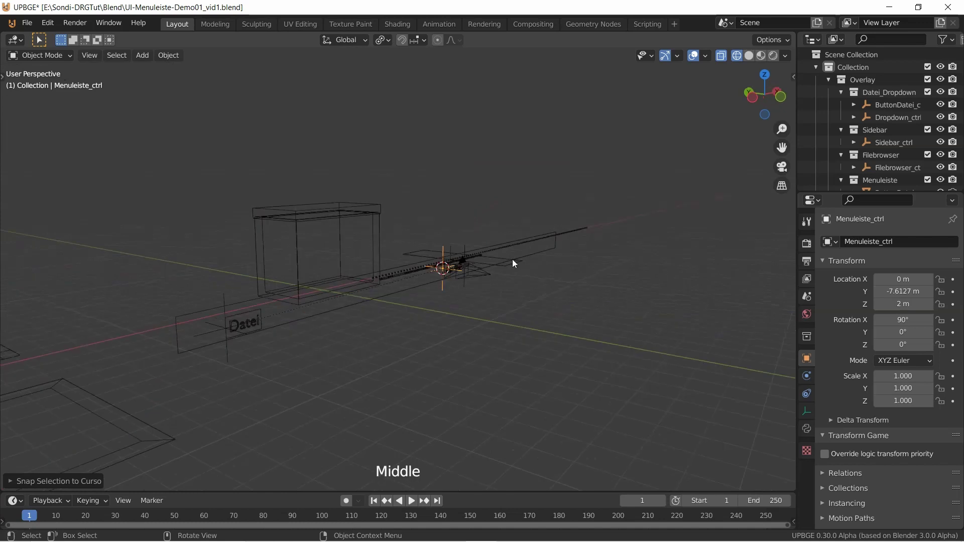
{"action": "key", "text": "KP_0"}
{"action": "scroll", "coordinate": [537, 267], "scroll_direction": "down", "scroll_amount": 3}
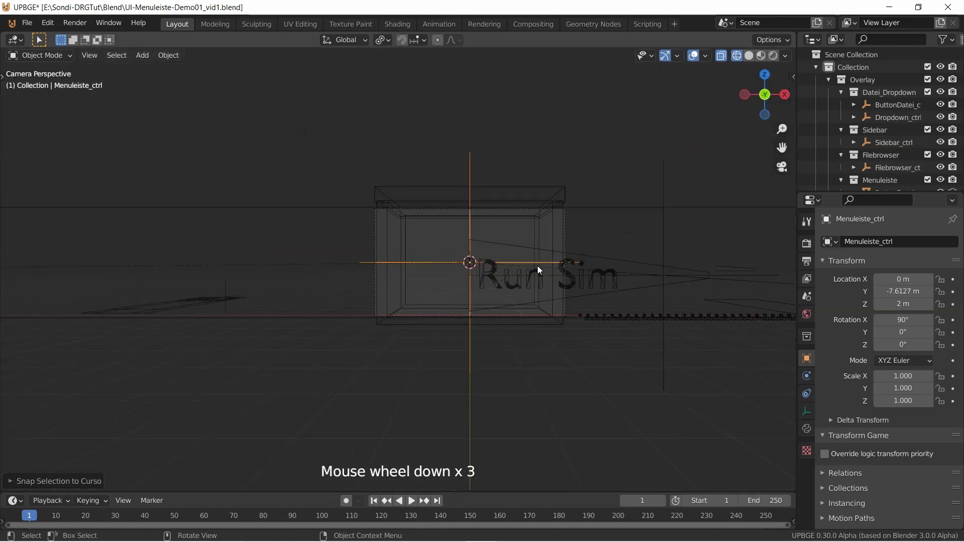
{"action": "key", "text": "s"}
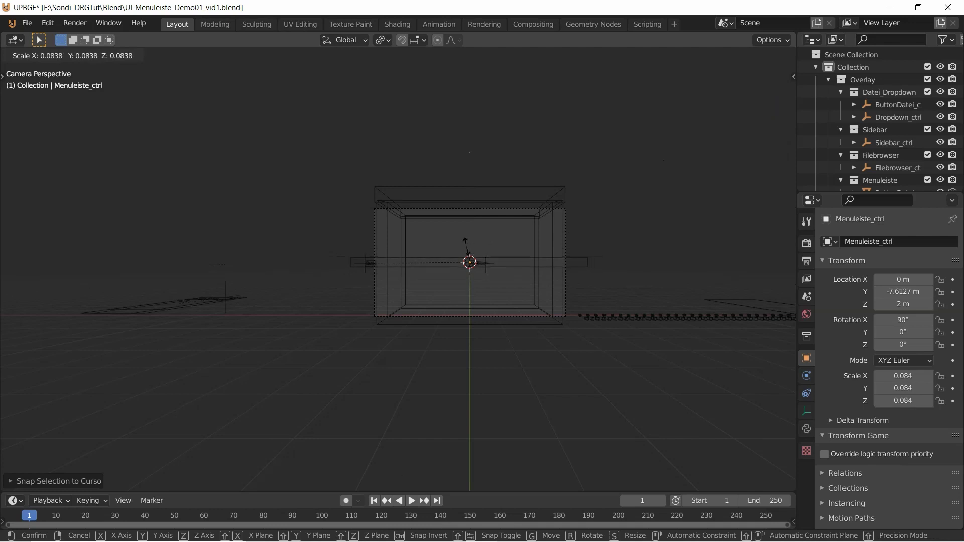
{"action": "left_click", "coordinate": [468, 245]}
- Move Menuleiste_ctrl up along Z to about 2.51 m, at the camera frame's upper edge
{"action": "key", "text": "g"}
{"action": "key", "text": "z"}
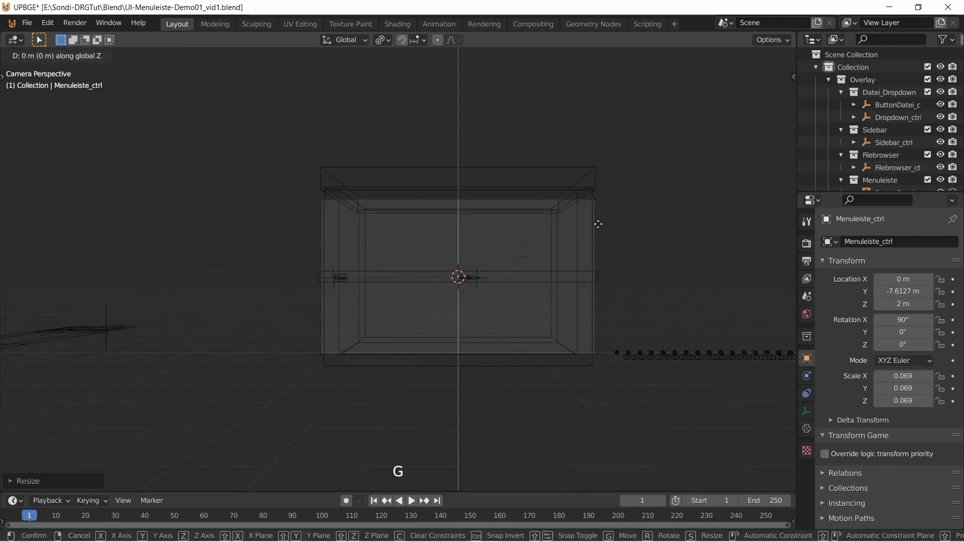
{"action": "left_click", "coordinate": [601, 145]}
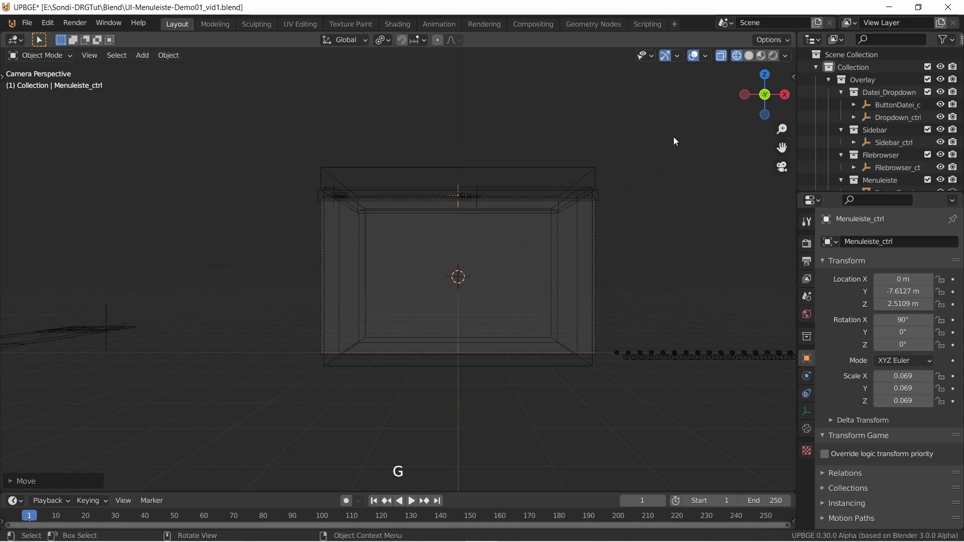
- Switch the viewport to rendered shading and move Menuleiste_ctrl down along Z to about 2.45 m, inside the camera frame's upper edge
{"action": "key", "text": "z"}
{"action": "left_click", "coordinate": [610, 143]}
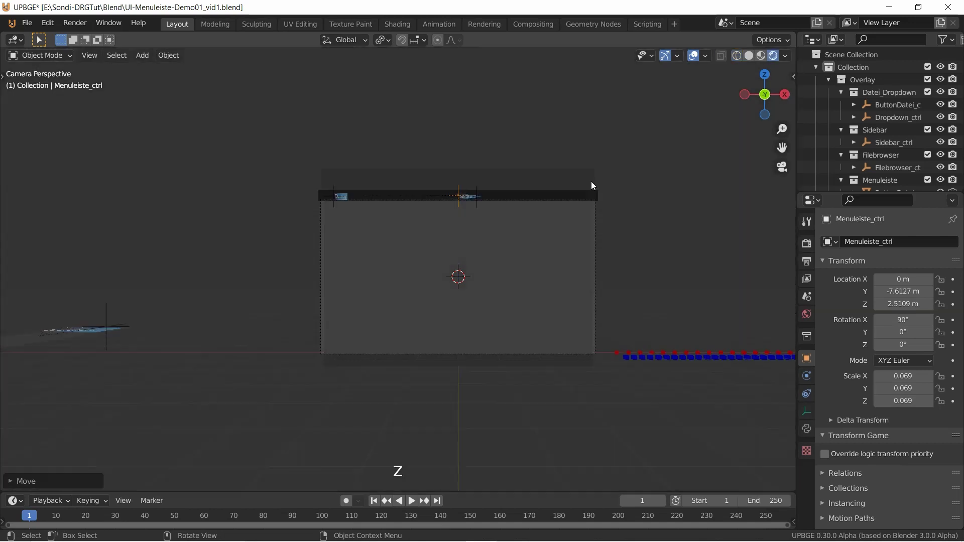
{"action": "scroll", "coordinate": [391, 233], "scroll_direction": "up", "scroll_amount": 3}
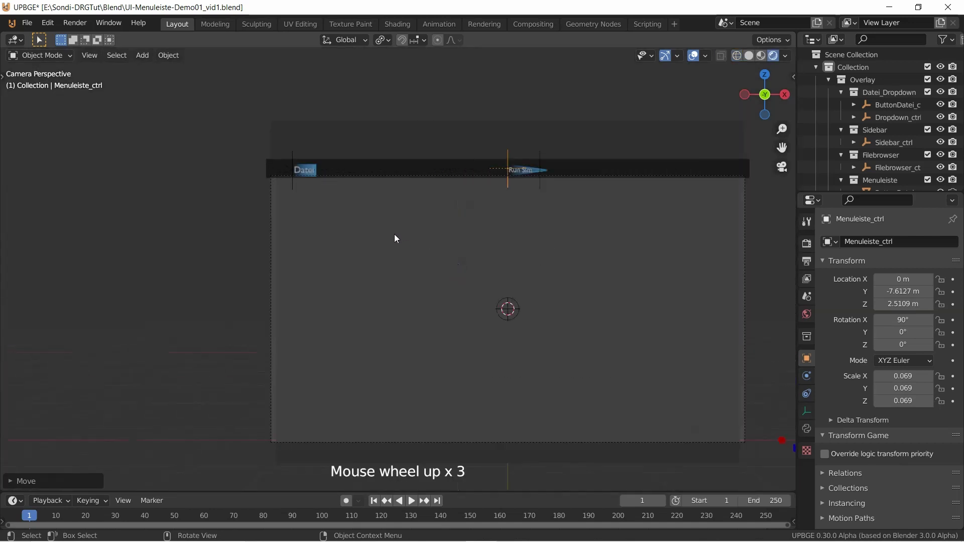
{"action": "scroll", "coordinate": [394, 234], "scroll_direction": "up", "scroll_amount": 2}
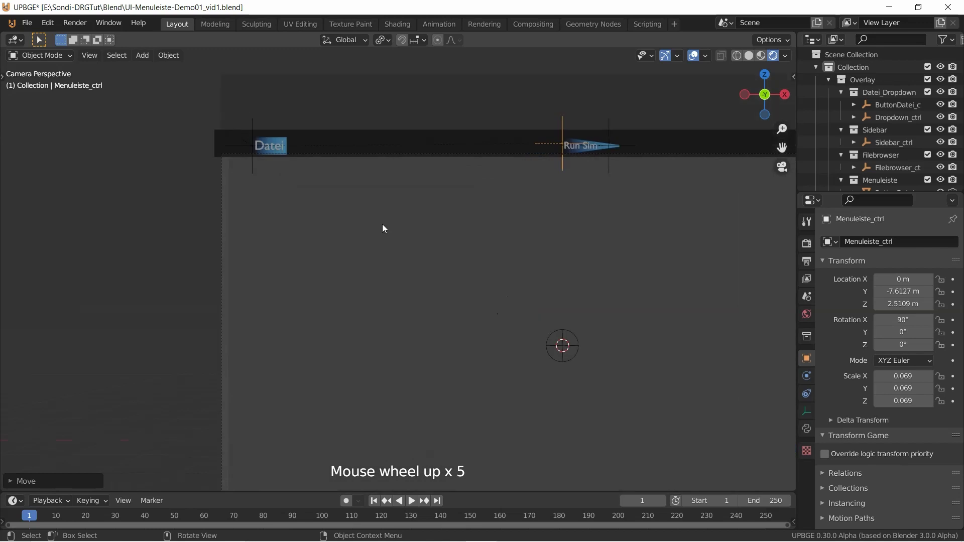
{"action": "key", "text": "g"}
{"action": "key", "text": "z"}
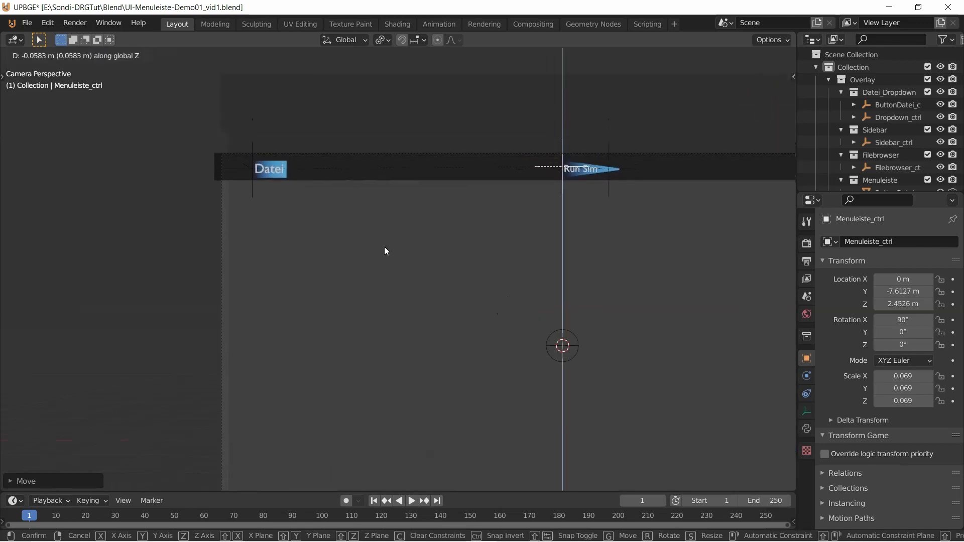
{"action": "left_click", "coordinate": [384, 241]}
- Run the embedded game to check how the menu bar fits the camera view, then stop it
{"action": "middle_click_drag", "start_coordinate": [384, 240], "coordinate": [414, 248], "text": "shift"}
{"action": "key", "text": "p"}
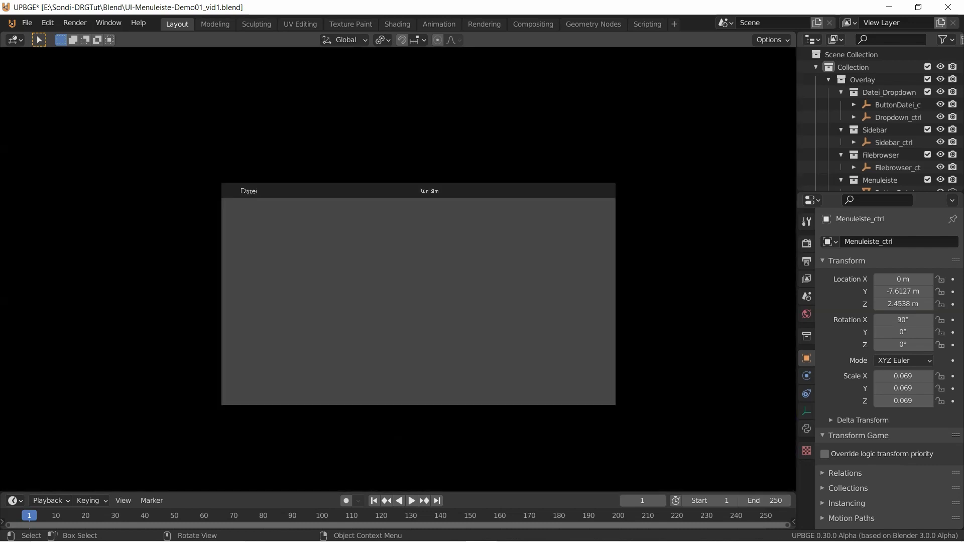
{"action": "key", "text": "Escape"}
- Enable Mouse Cursor in the scene's Game Debug settings and test-run the game
{"action": "left_click", "coordinate": [807, 244]}
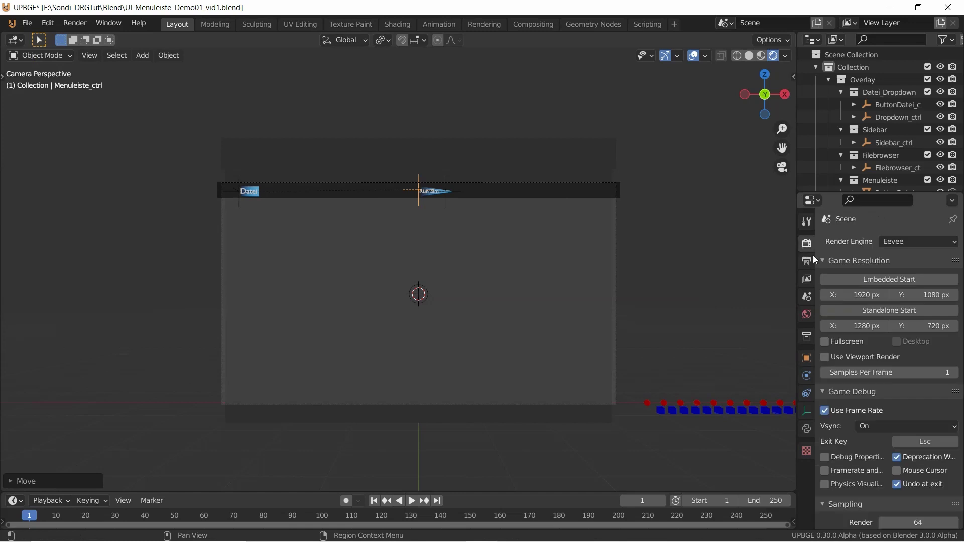
{"action": "scroll", "coordinate": [896, 401], "scroll_direction": "down", "scroll_amount": 3}
{"action": "left_click", "coordinate": [897, 403]}
{"action": "left_click", "coordinate": [897, 390]}
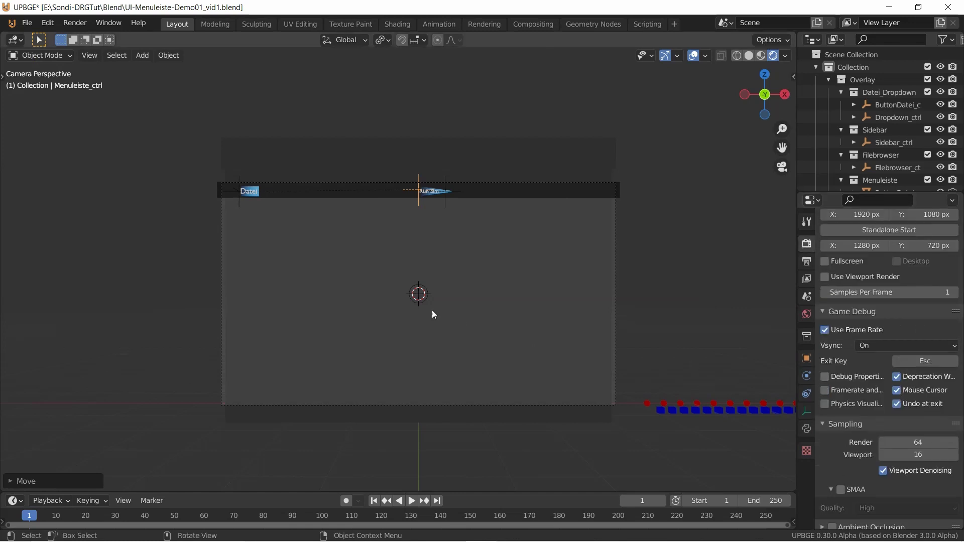
{"action": "key", "text": "p"}
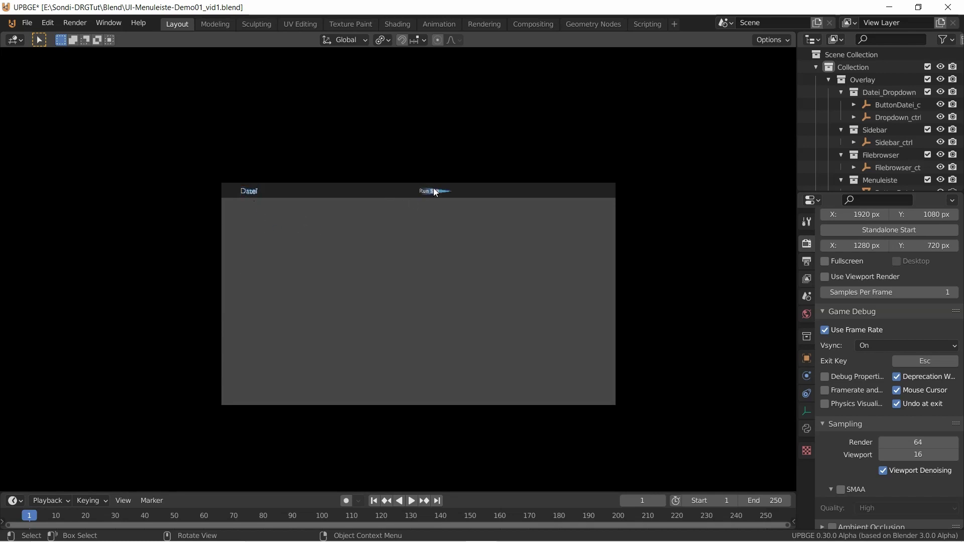
{"action": "key", "text": "Escape"}
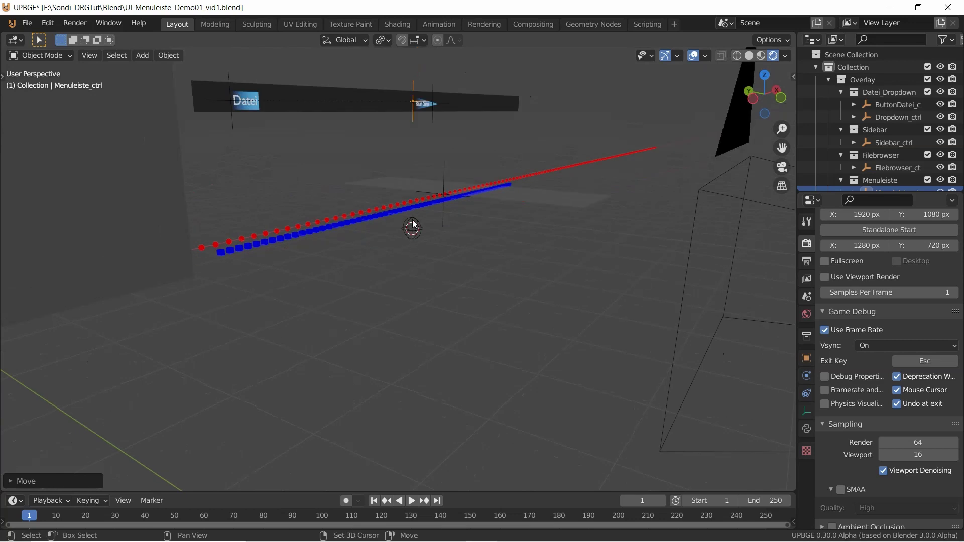
- Parent Menuleiste_ctrl to the OriginUI empty and test the link by moving OriginUI, without keeping the movement
{"action": "middle_click_drag", "start_coordinate": [449, 251], "coordinate": [472, 253]}
{"action": "left_click", "coordinate": [475, 228]}
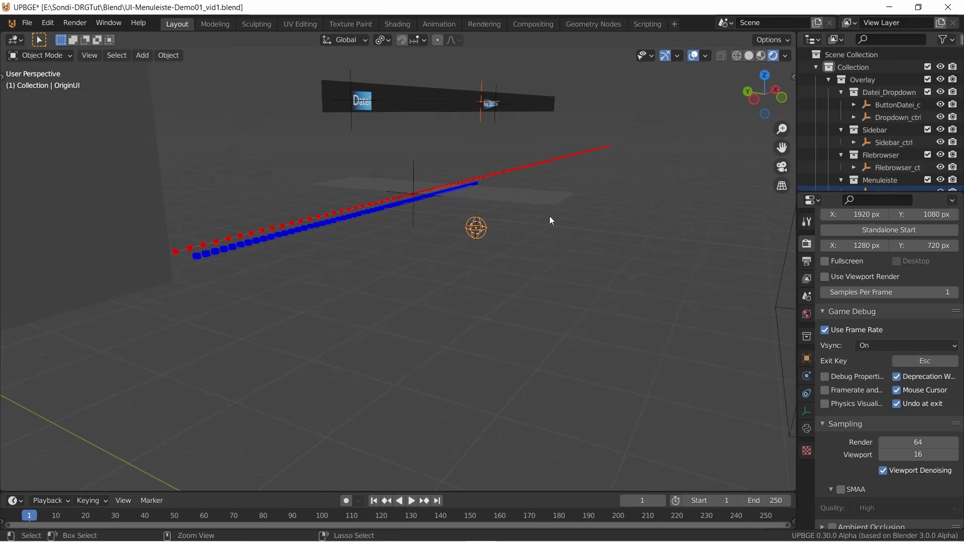
{"action": "key", "text": "ctrl+p"}
{"action": "left_click", "coordinate": [549, 215]}
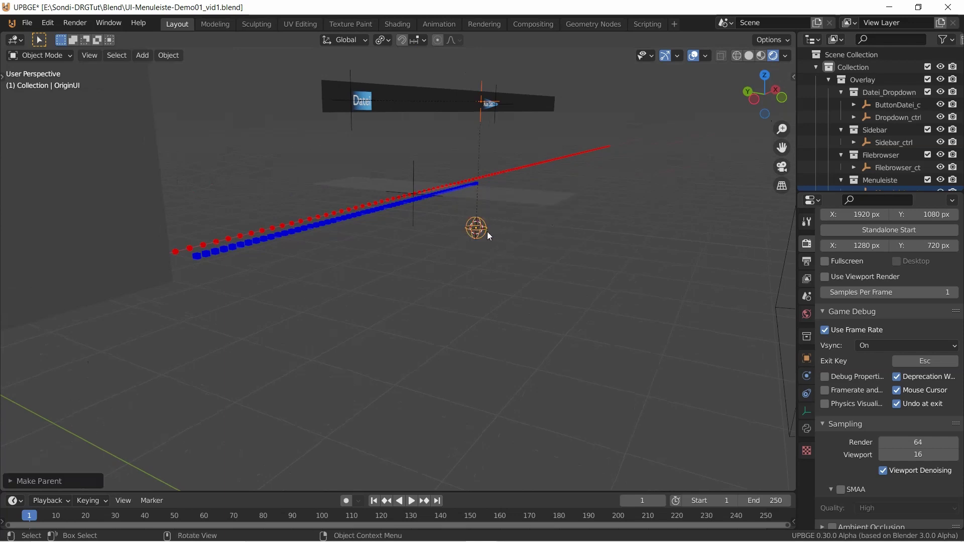
{"action": "key", "text": "g"}
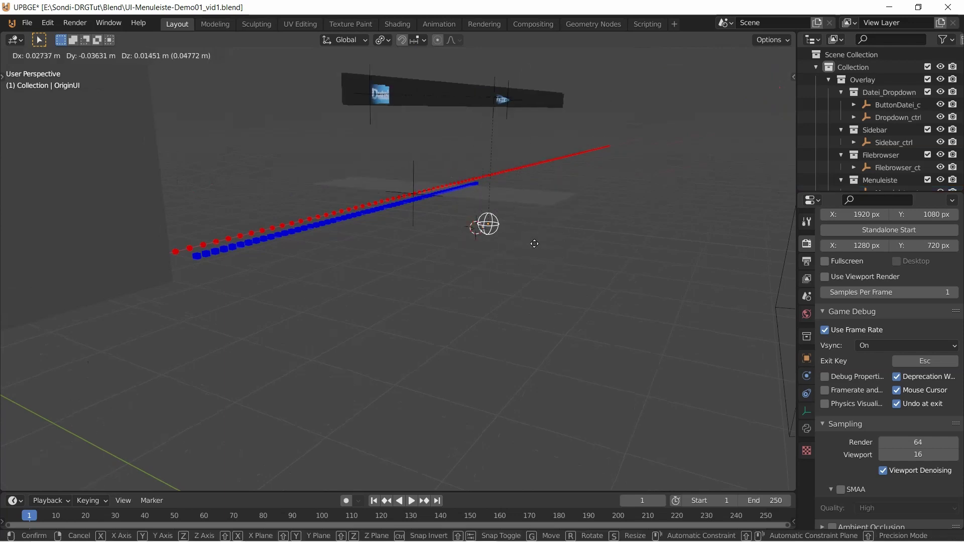
{"action": "left_click", "coordinate": [538, 246]}
- Snap Filebrowser_ctrl to the 3D cursor and rotate it 90° about the global X axis
{"action": "left_click", "coordinate": [364, 346]}
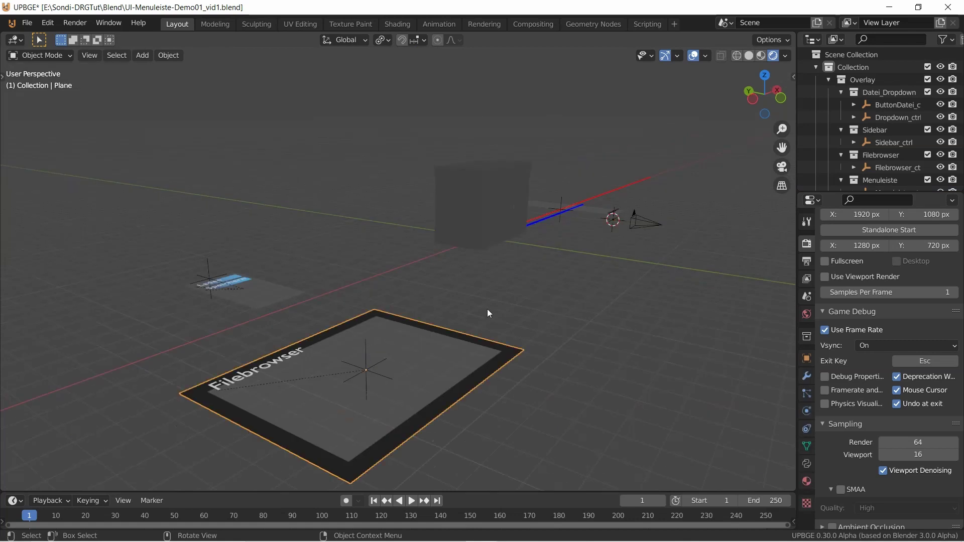
{"action": "left_click", "coordinate": [366, 346]}
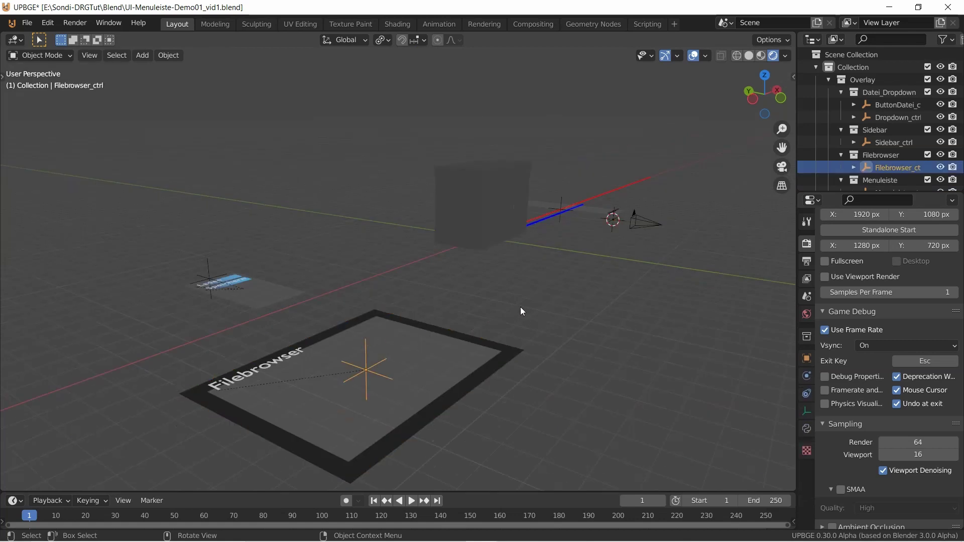
{"action": "key", "text": "shift+s"}
{"action": "left_click", "coordinate": [529, 244]}
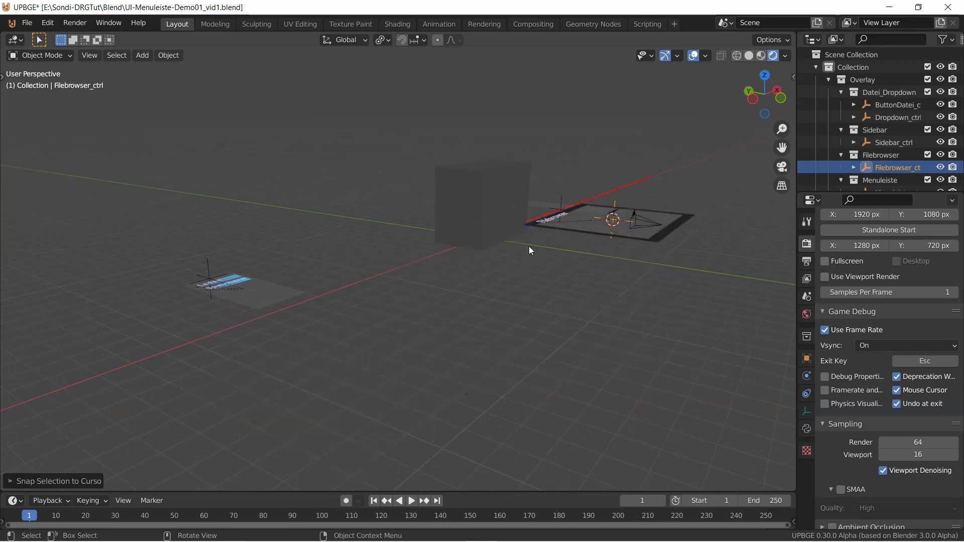
{"action": "type", "text": "rx"}
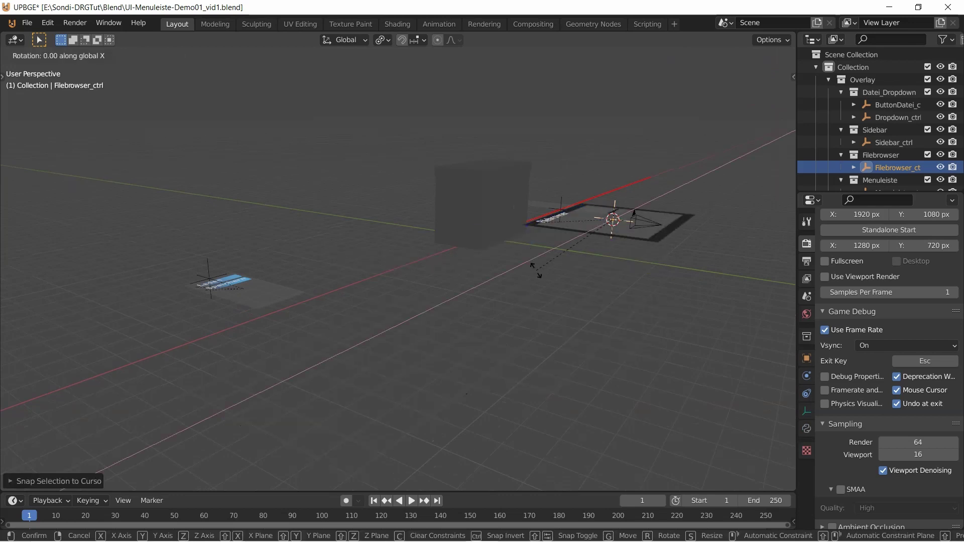
{"action": "type", "text": "90"}
{"action": "key", "text": "Return"}
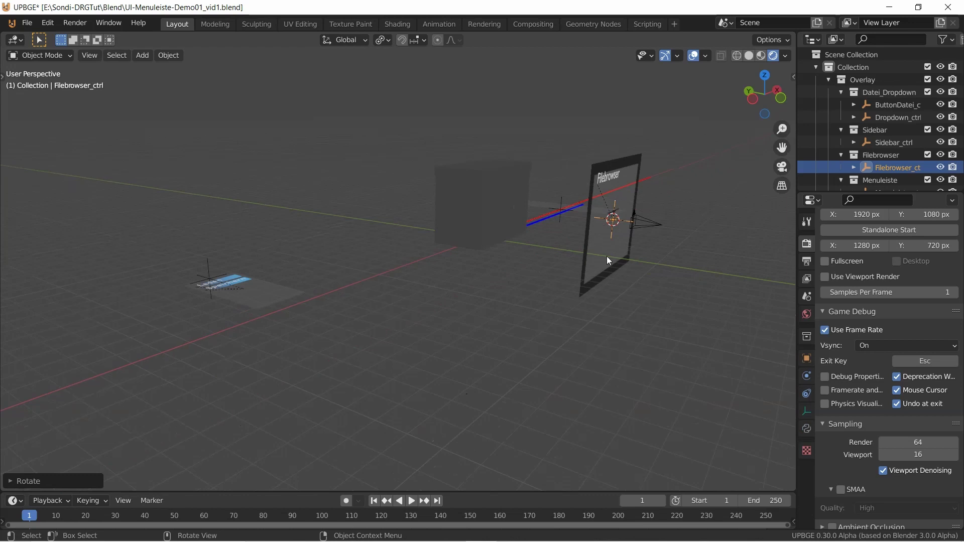
- Scale Filebrowser_ctrl down in camera view so the file browser window fits inside the camera frame below the menu bar
{"action": "key", "text": "KP_0"}
{"action": "key", "text": "s"}
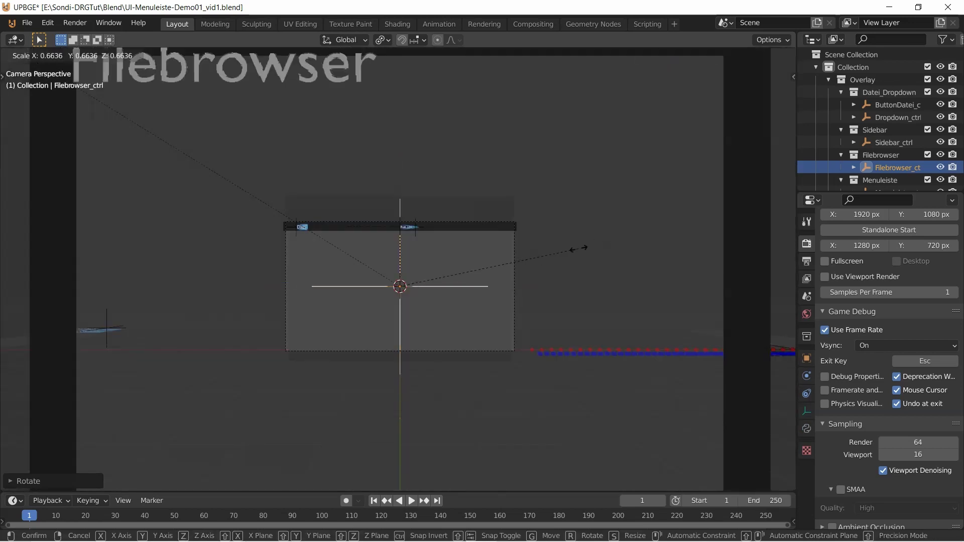
{"action": "left_click", "coordinate": [430, 287]}
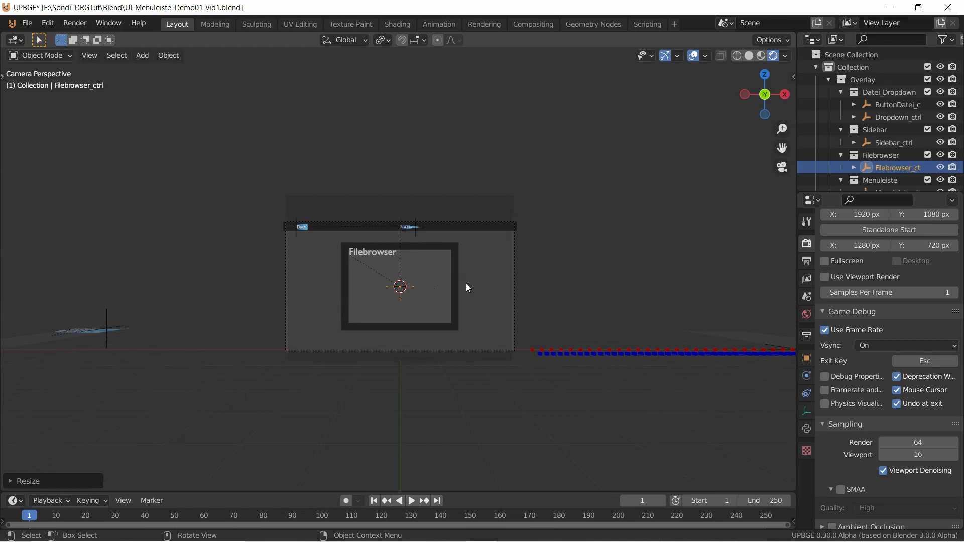
- Move Filebrowser_ctrl along negative X so the file browser sits just outside the left side of the camera frame
{"action": "scroll", "coordinate": [466, 284], "scroll_direction": "up", "scroll_amount": 2}
{"action": "key", "text": "g"}
{"action": "key", "text": "x"}
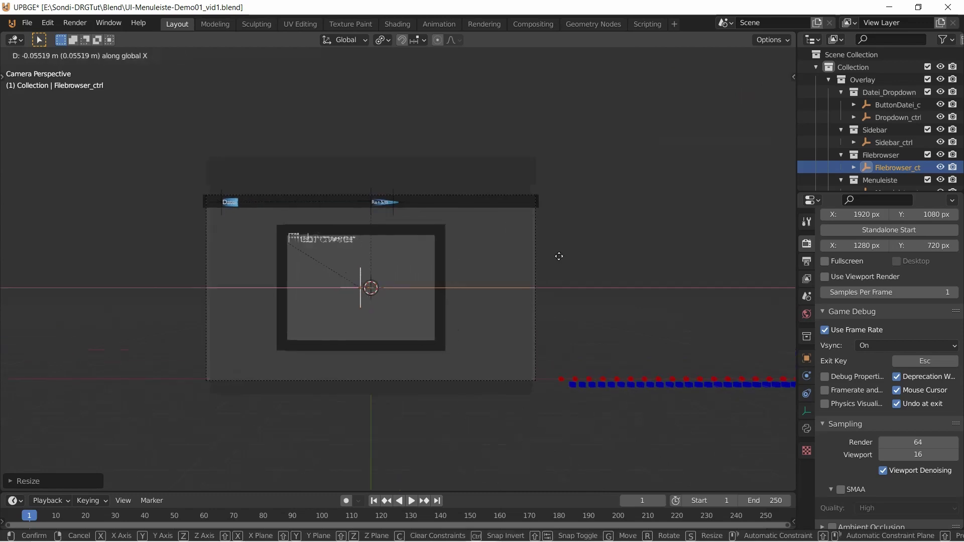
{"action": "left_click", "coordinate": [321, 293]}
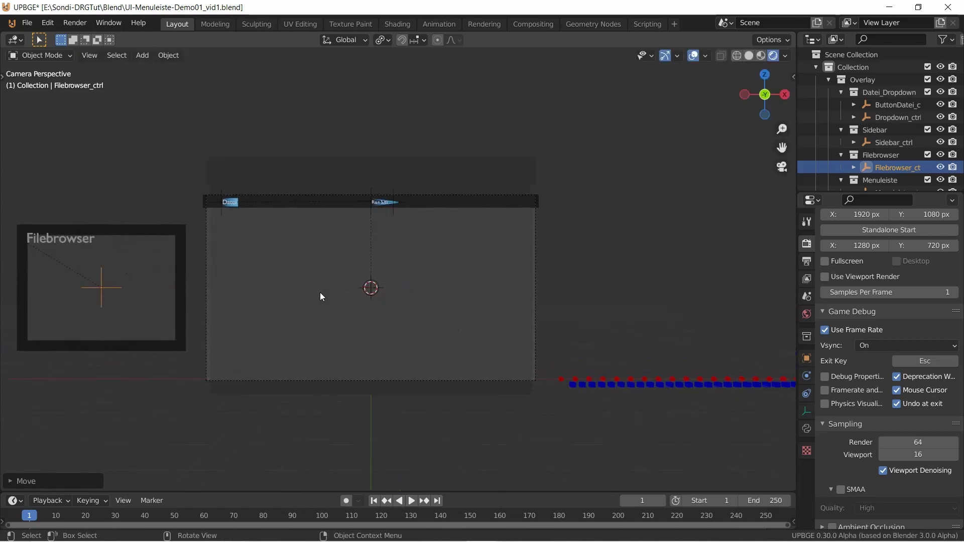
- Parent Filebrowser_ctrl to the OriginUI empty
{"action": "left_click", "coordinate": [364, 289]}
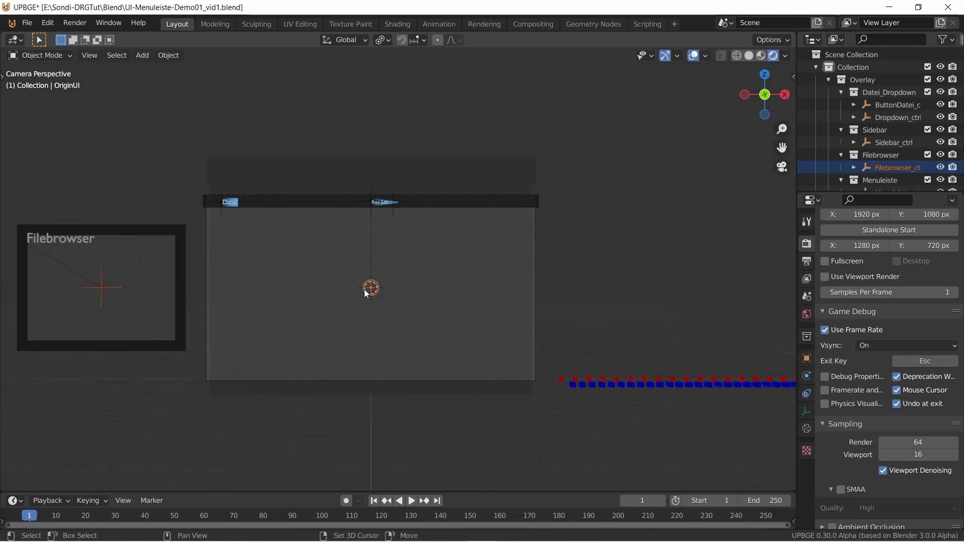
{"action": "key", "text": "ctrl+p"}
{"action": "left_click", "coordinate": [405, 278]}
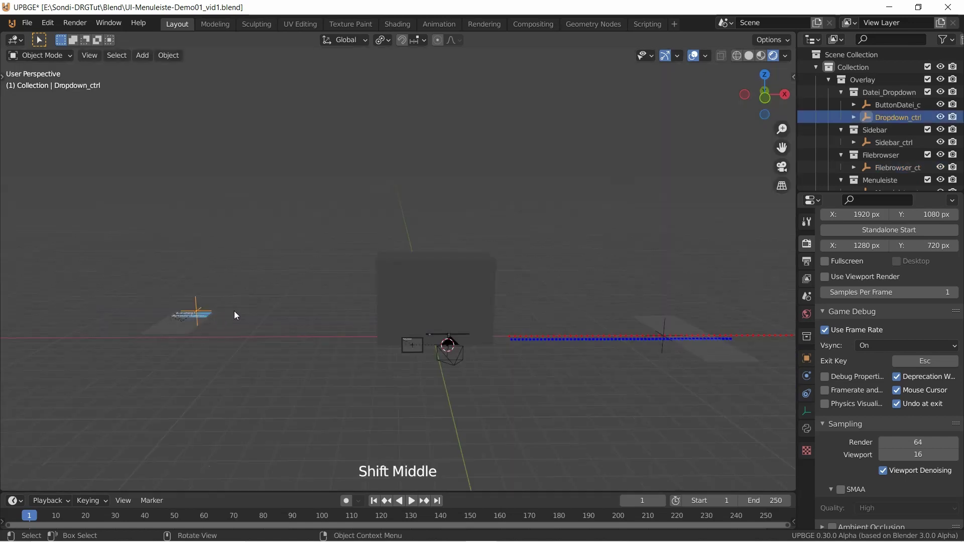
- Try to snap Dropdown_ctrl to the 3D cursor and rotate it 90° about the global X axis
{"action": "key", "text": "shift+s"}
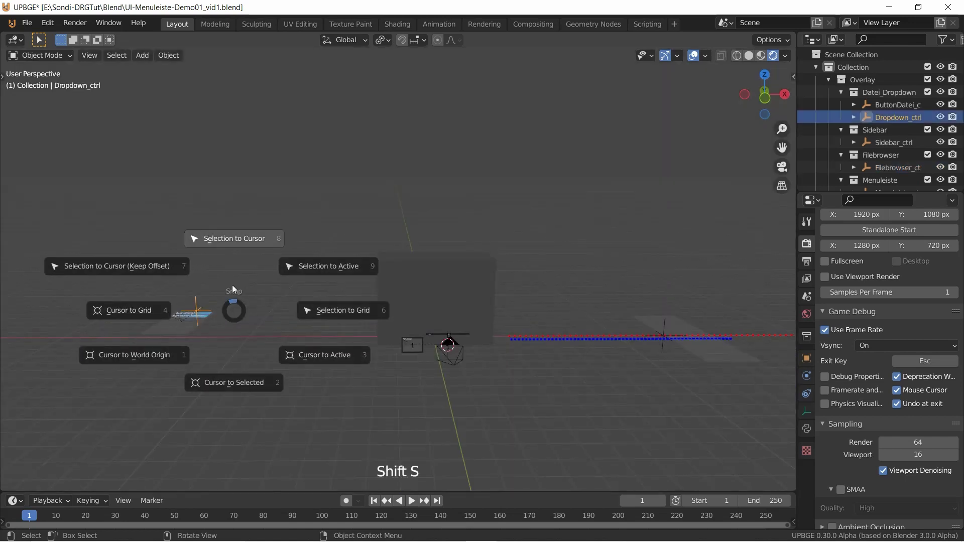
{"action": "left_click", "coordinate": [236, 240]}
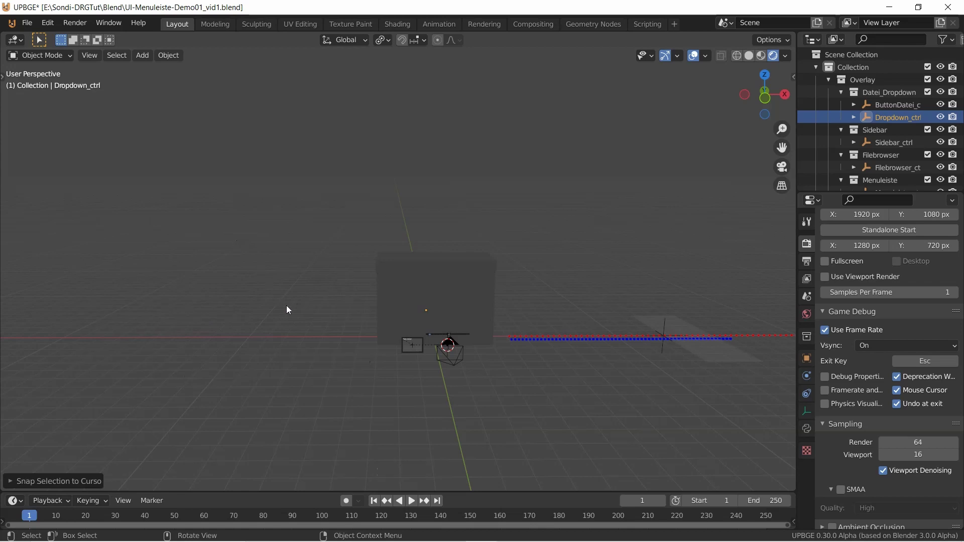
{"action": "key", "text": "KP_0"}
{"action": "type", "text": "rx"}
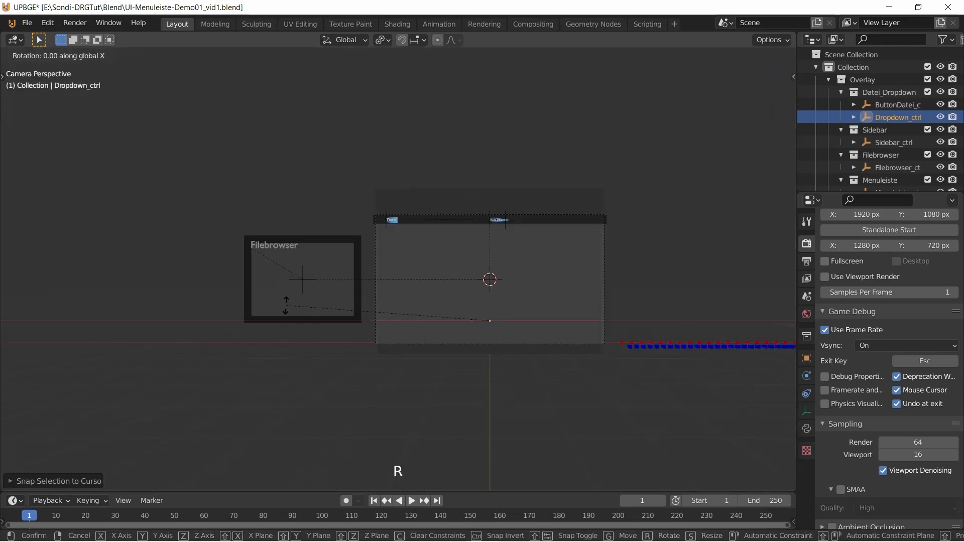
{"action": "type", "text": "90"}
{"action": "key", "text": "Return"}
- Unlock the Y and Z location of Dropdown_ctrl and snap it to the 3D cursor
{"action": "middle_click_drag", "start_coordinate": [286, 305], "coordinate": [469, 310]}
{"action": "scroll", "coordinate": [473, 308], "scroll_direction": "up", "scroll_amount": 2}
{"action": "key", "text": "n"}
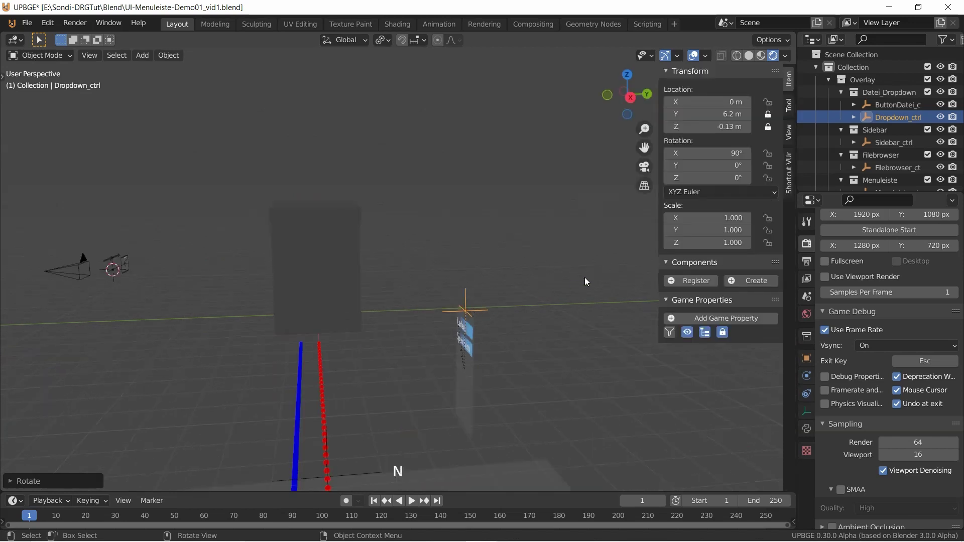
{"action": "left_click", "coordinate": [767, 127]}
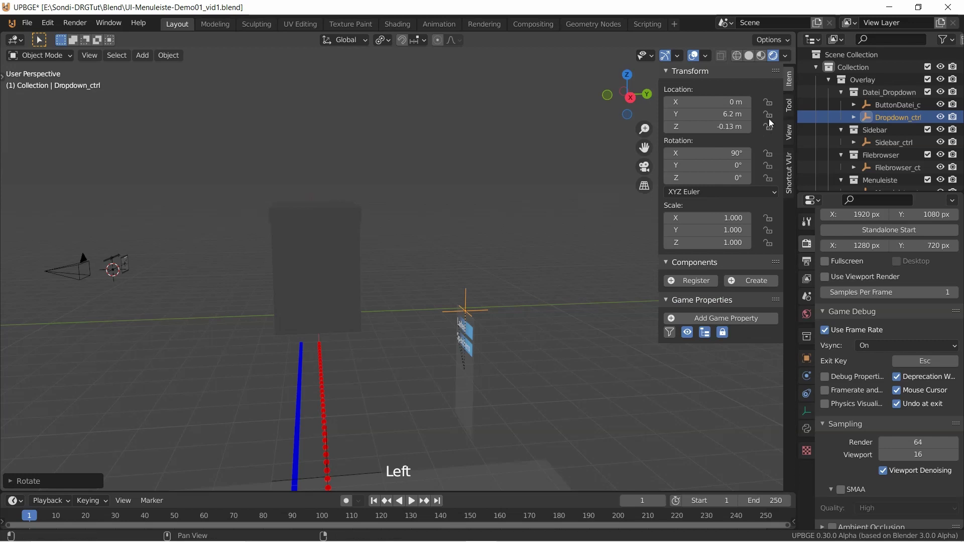
{"action": "key", "text": "shift+s"}
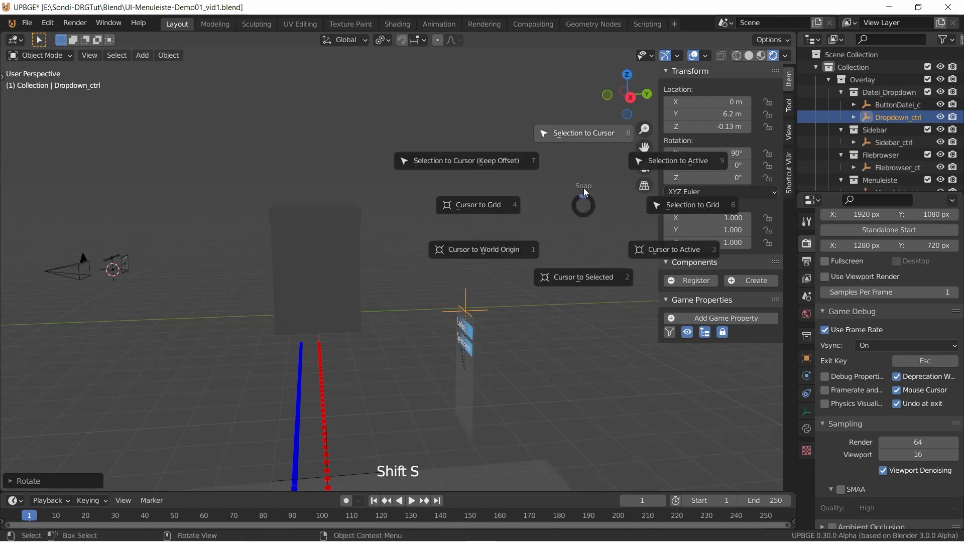
{"action": "left_click", "coordinate": [591, 137]}
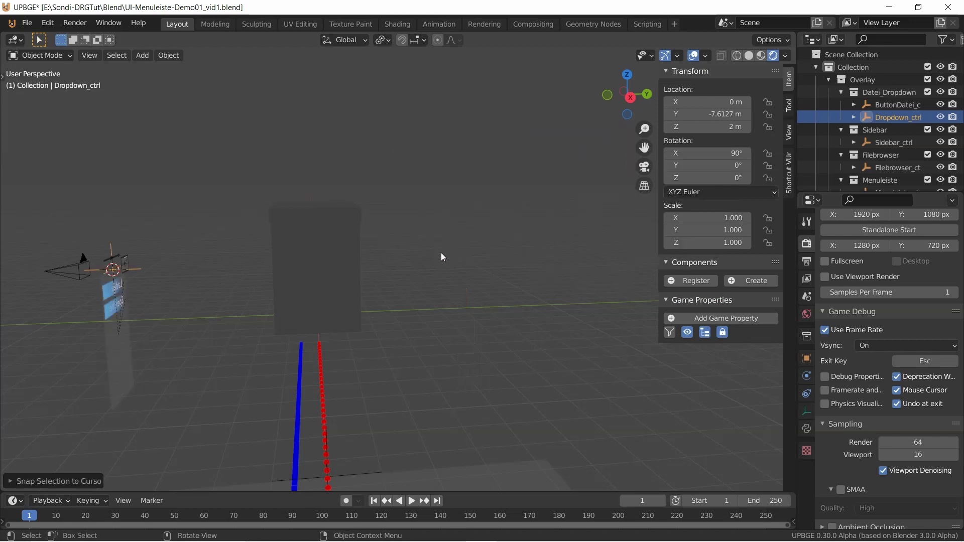
- Move Dropdown_ctrl in camera view to the Datei button, at about X -0.73 m and Z 2.43 m
{"action": "key", "text": "KP_0"}
{"action": "scroll", "coordinate": [441, 252], "scroll_direction": "up", "scroll_amount": 2}
{"action": "key", "text": "g"}
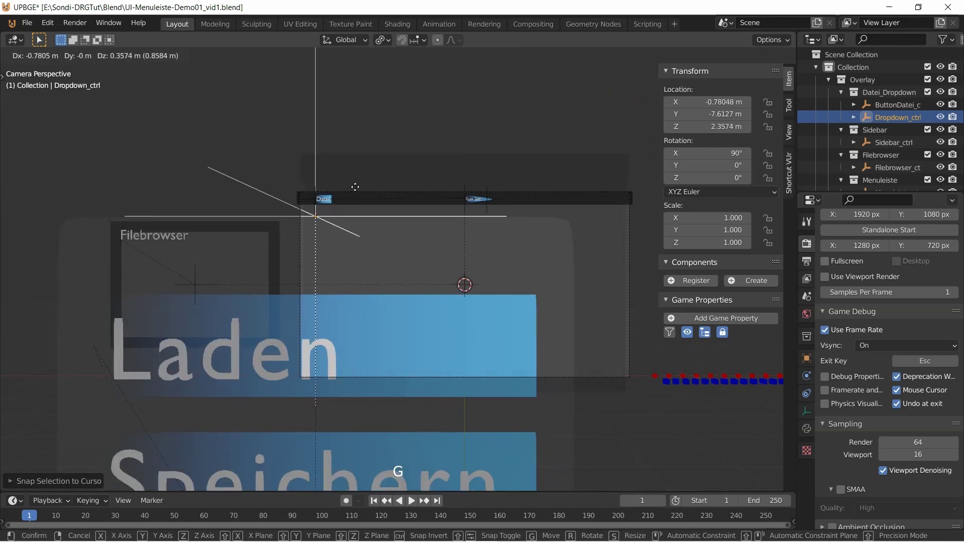
{"action": "left_click", "coordinate": [360, 178]}
- Scale Dropdown_ctrl down to about 0.084 so the Laden and Speichern entries fit beneath the Datei button
{"action": "scroll", "coordinate": [360, 178], "scroll_direction": "up", "scroll_amount": 2}
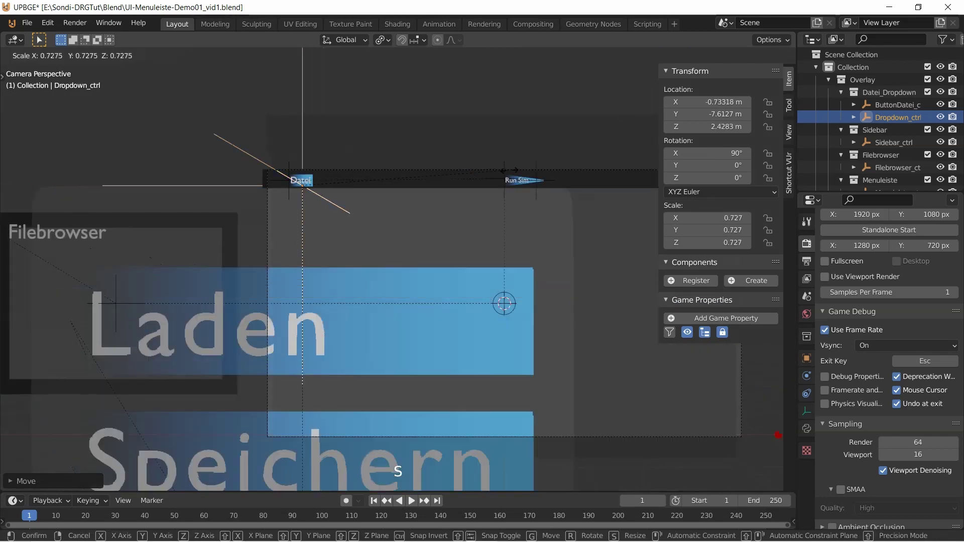
{"action": "key", "text": "s"}
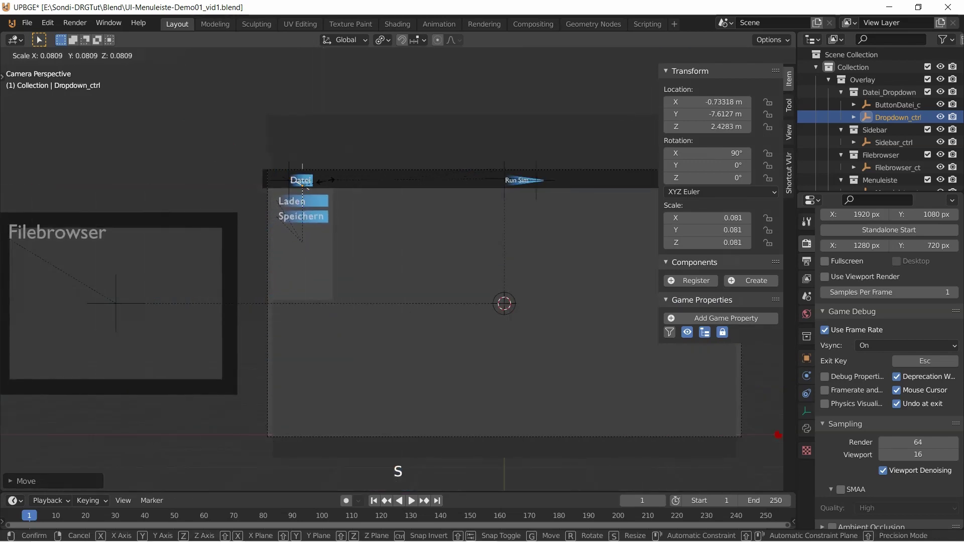
{"action": "left_click", "coordinate": [325, 182]}
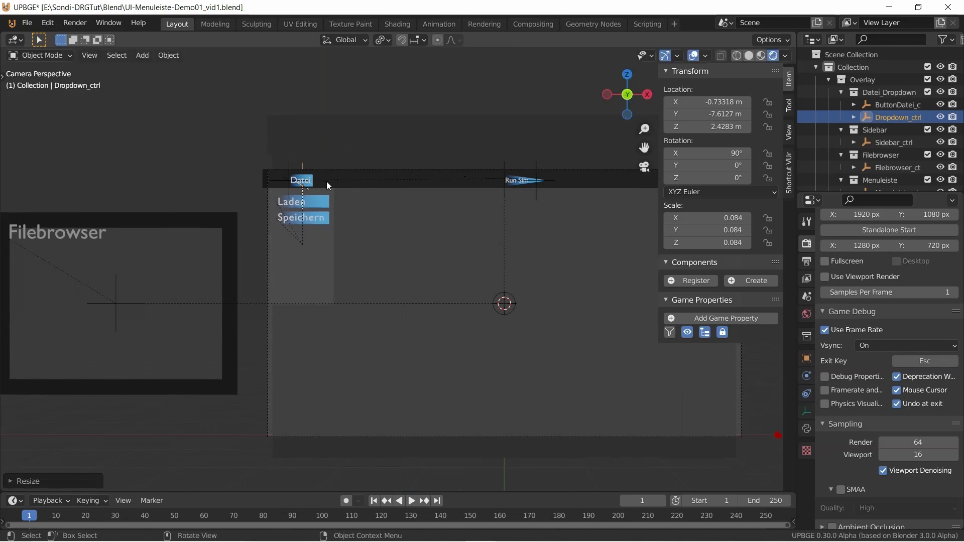
{"action": "scroll", "coordinate": [294, 210], "scroll_direction": "up", "scroll_amount": 1}
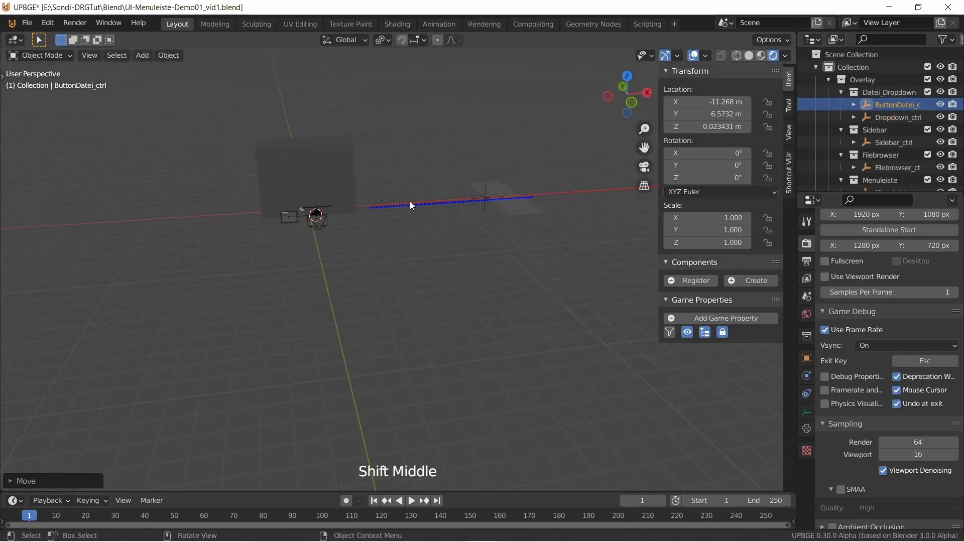
- Rotate Sidebar_ctrl 90° about the global X axis and snap it to the 3D cursor
{"action": "scroll", "coordinate": [426, 200], "scroll_direction": "up", "scroll_amount": 2}
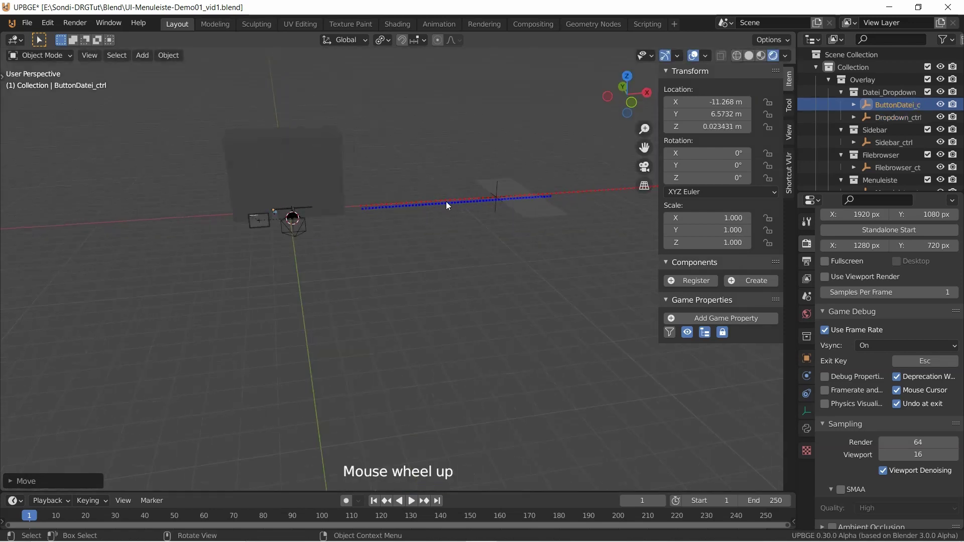
{"action": "left_click", "coordinate": [509, 181]}
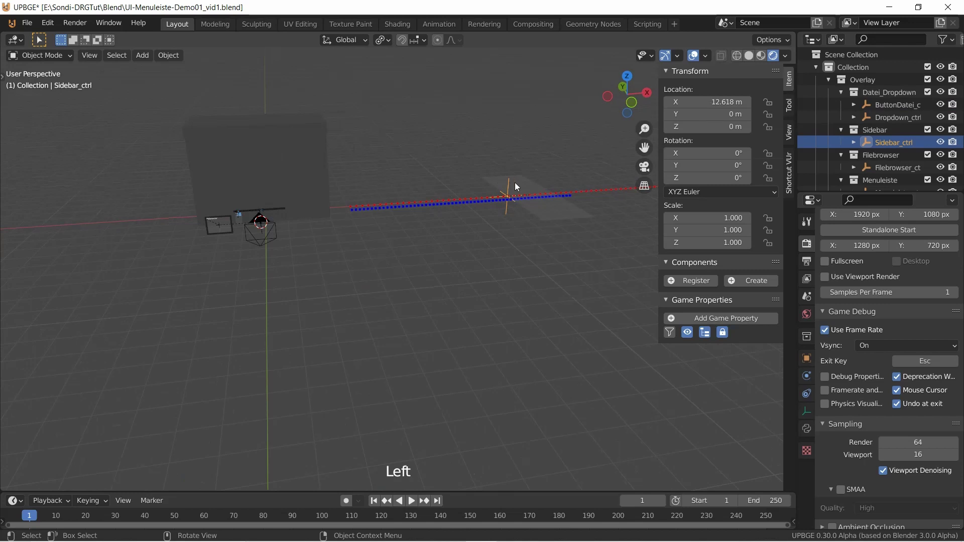
{"action": "key", "text": "n"}
{"action": "key", "text": "r"}
{"action": "key", "text": "x"}
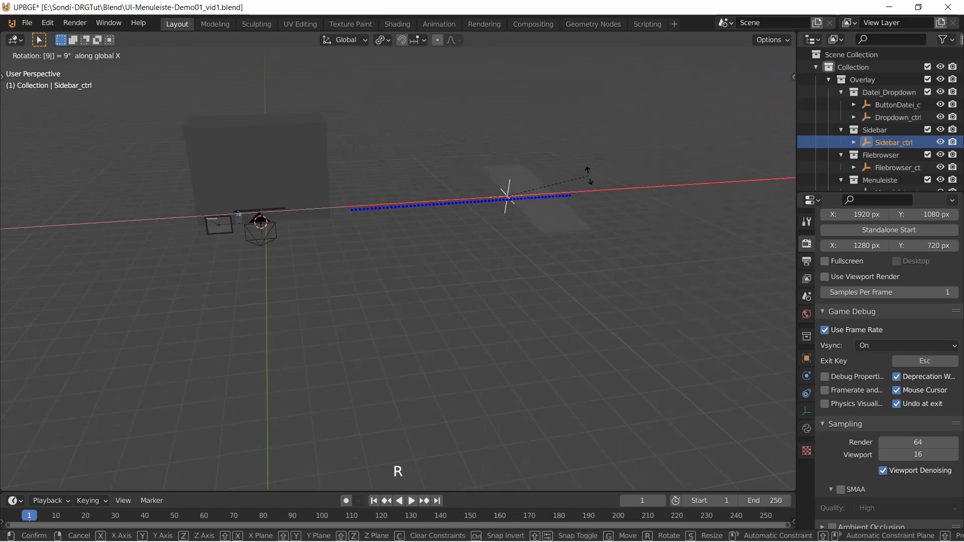
{"action": "left_click", "coordinate": [588, 176]}
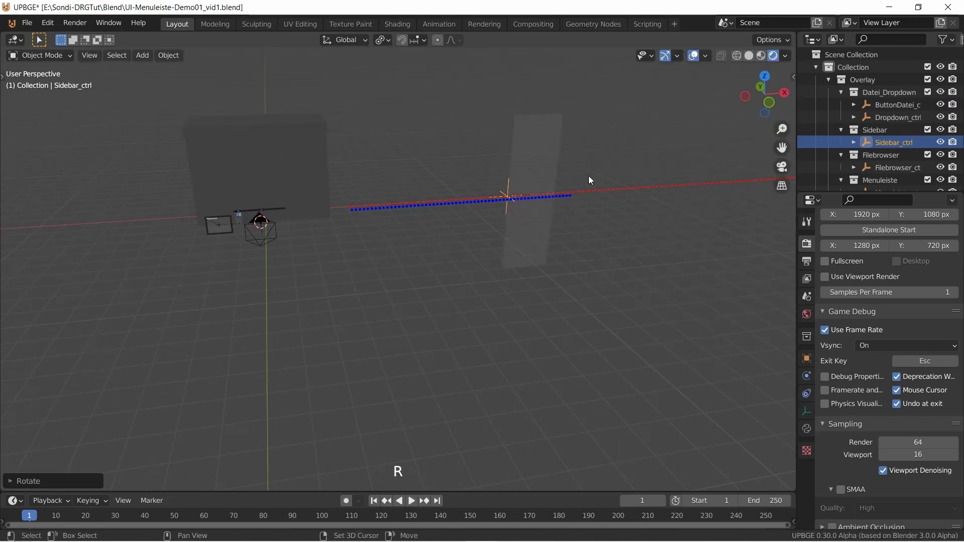
{"action": "key", "text": "shift+s"}
{"action": "left_click", "coordinate": [609, 109]}
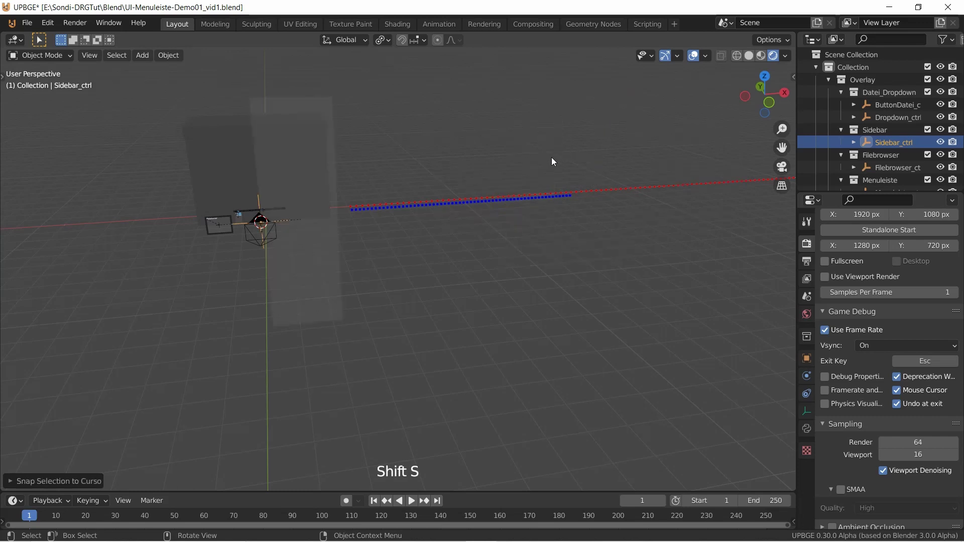
- Scale Sidebar_ctrl down in camera view until the sidebar panel fits within the camera frame below the menu bar
{"action": "key", "text": "KP_0"}
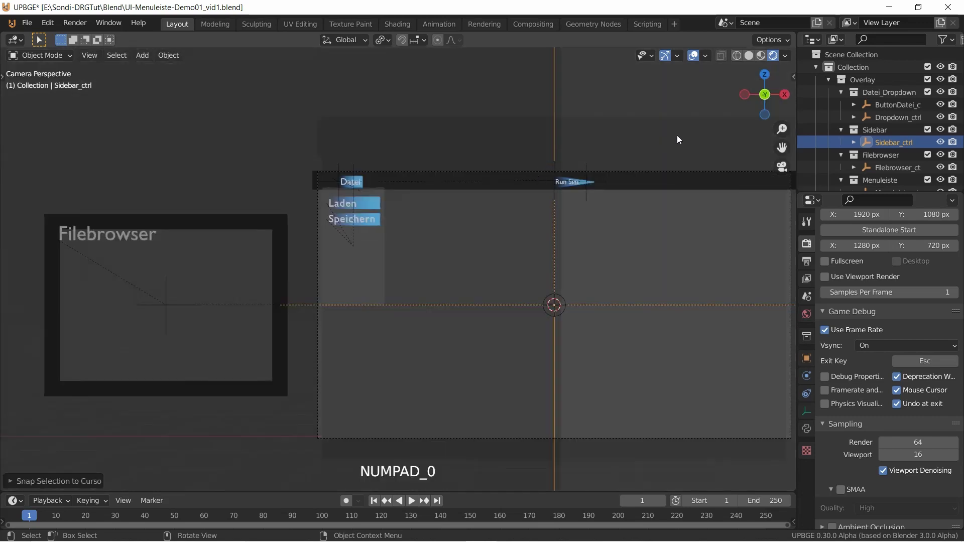
{"action": "key", "text": "s"}
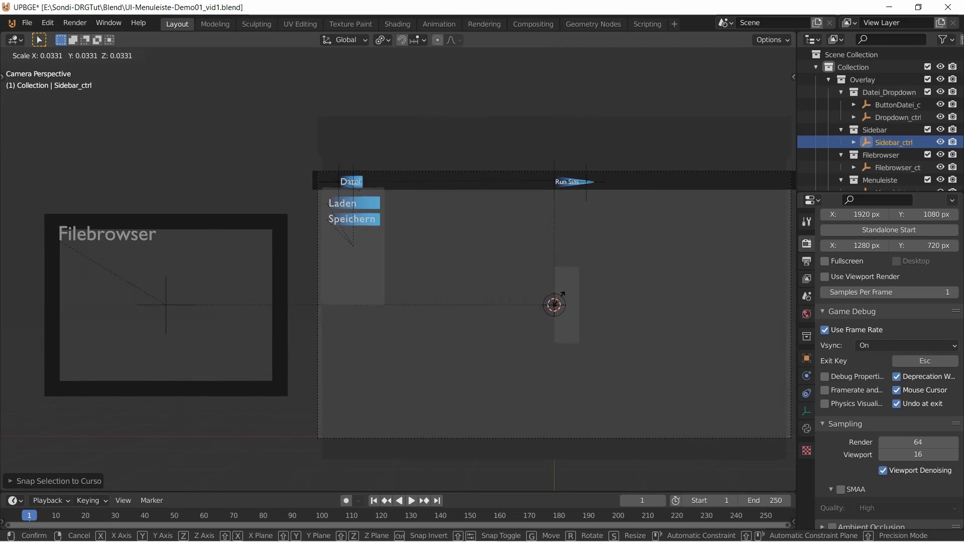
{"action": "left_click", "coordinate": [568, 263]}
{"action": "scroll", "coordinate": [568, 264], "scroll_direction": "up", "scroll_amount": 3}
{"action": "scroll", "coordinate": [594, 246], "scroll_direction": "up", "scroll_amount": 2}
{"action": "key", "text": "s"}
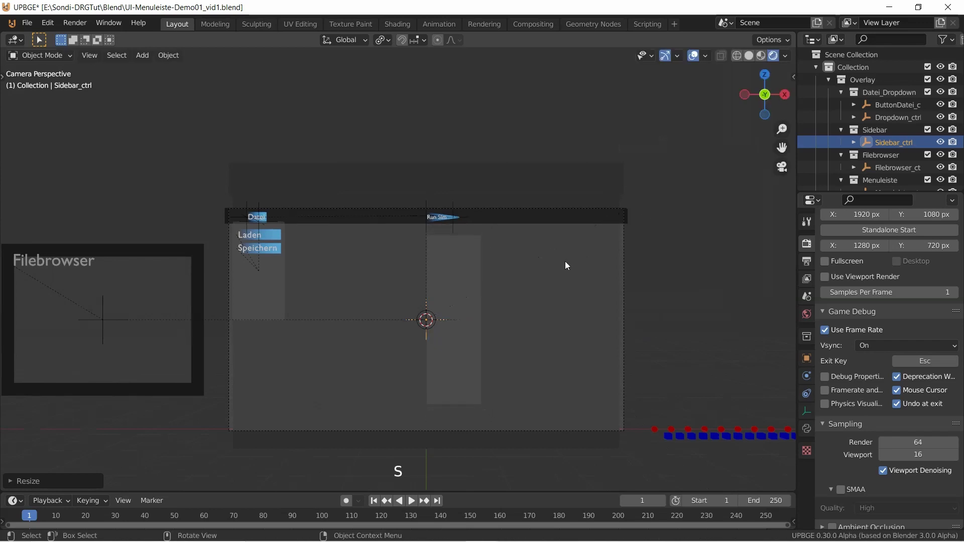
- Move Sidebar_ctrl up to the menu bar's lower edge and about 0.9 m along X, just outside the camera frame
{"action": "key", "text": "g"}
{"action": "key", "text": "z"}
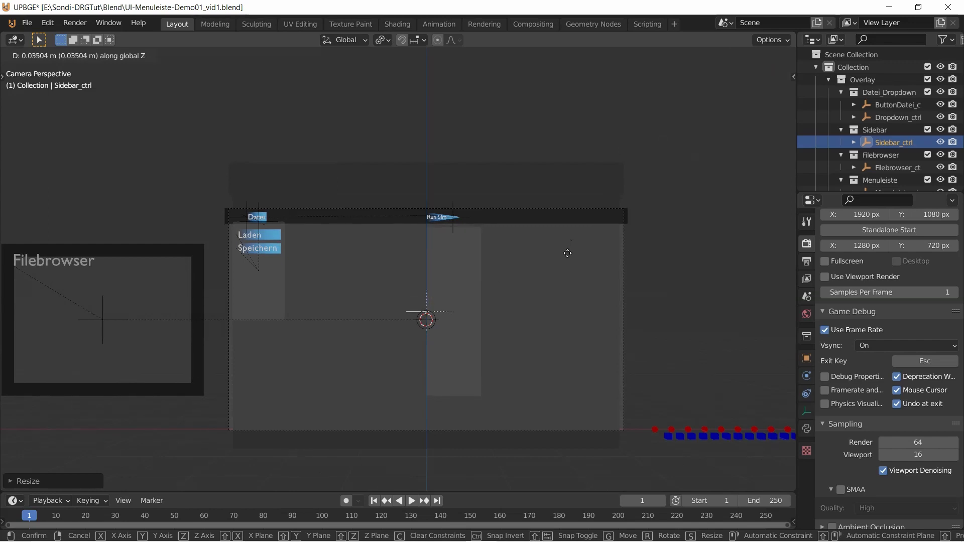
{"action": "left_click", "coordinate": [570, 247]}
{"action": "key", "text": "g"}
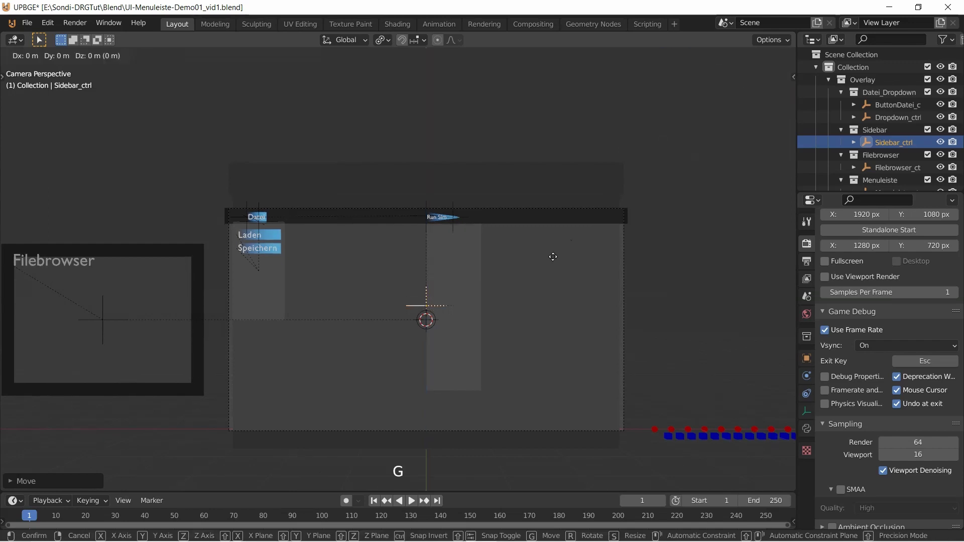
{"action": "key", "text": "x"}
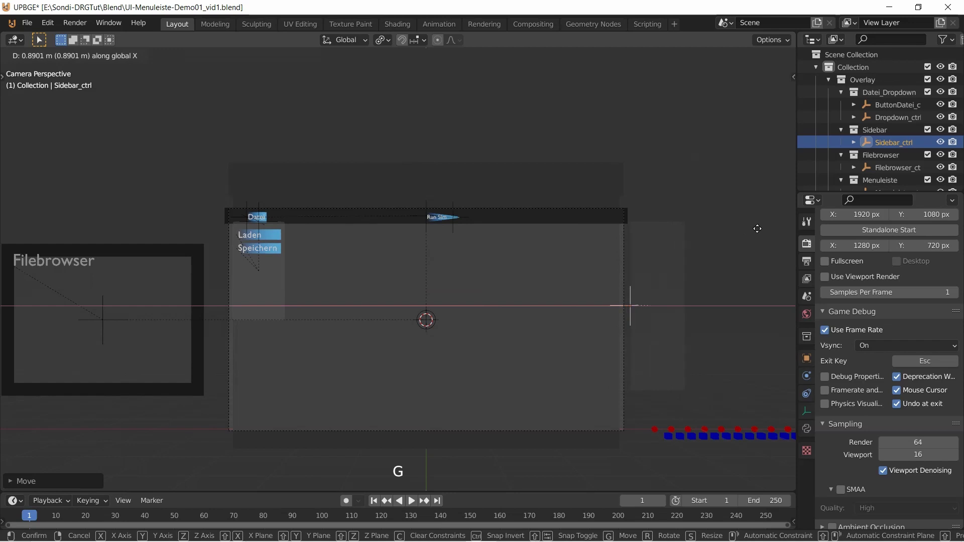
{"action": "left_click", "coordinate": [754, 230]}
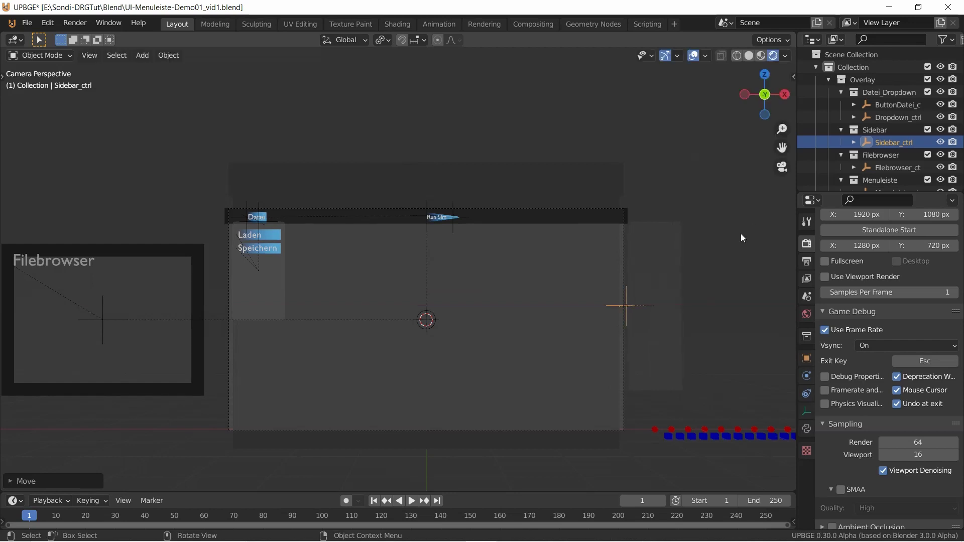
- Parent Sidebar_ctrl to the OriginUI empty
{"action": "scroll", "coordinate": [687, 249], "scroll_direction": "down", "scroll_amount": 3}
{"action": "left_click", "coordinate": [284, 308], "text": "shift"}
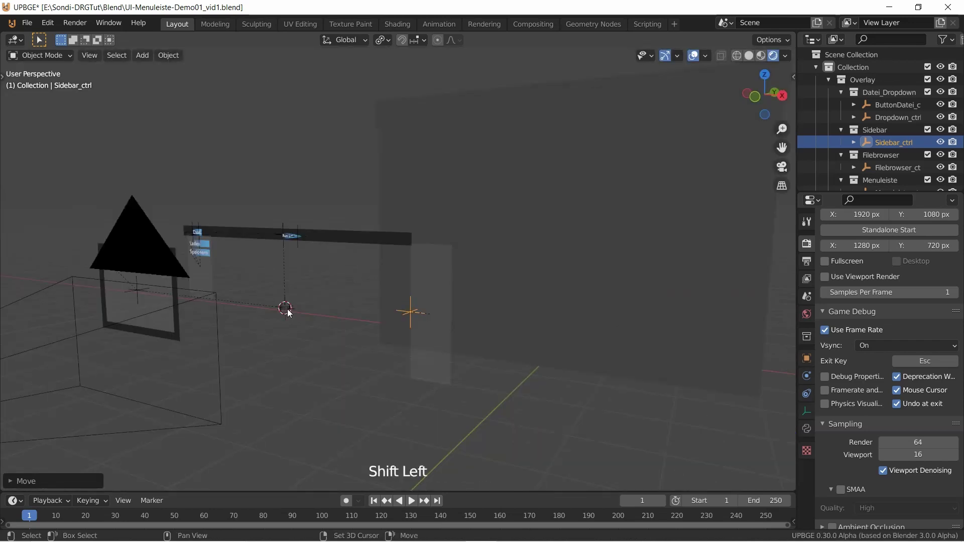
{"action": "key", "text": "ctrl+p"}
{"action": "left_click", "coordinate": [354, 305]}
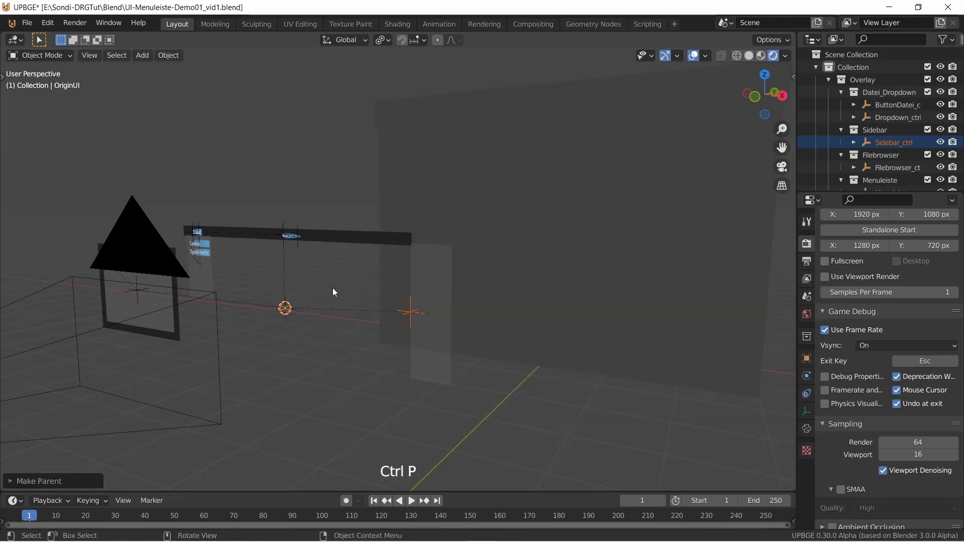
- Parent Dropdown_ctrl to the OriginUI empty
{"action": "scroll", "coordinate": [331, 288], "scroll_direction": "down", "scroll_amount": 2}
{"action": "left_click", "coordinate": [245, 165]}
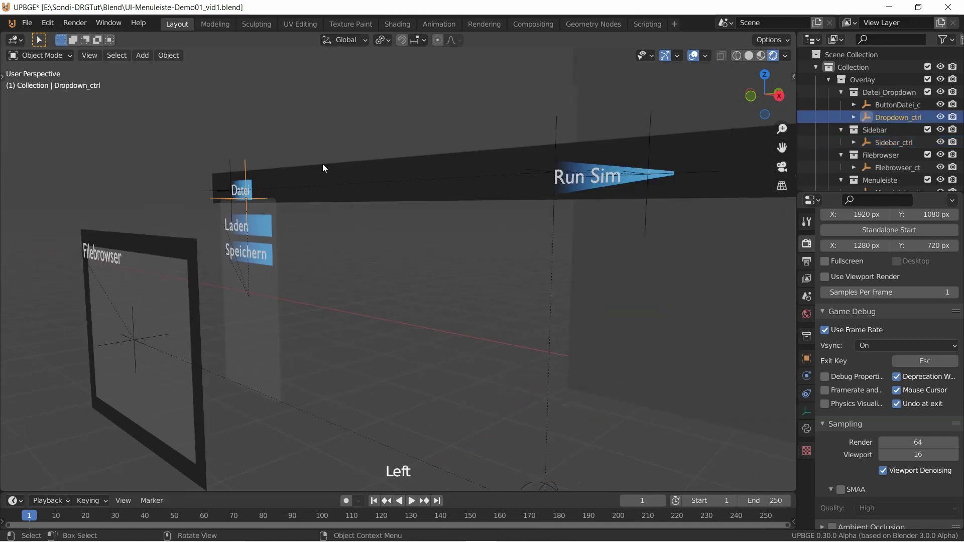
{"action": "key", "text": "g"}
{"action": "key", "text": "Escape"}
{"action": "scroll", "coordinate": [341, 233], "scroll_direction": "down", "scroll_amount": 3}
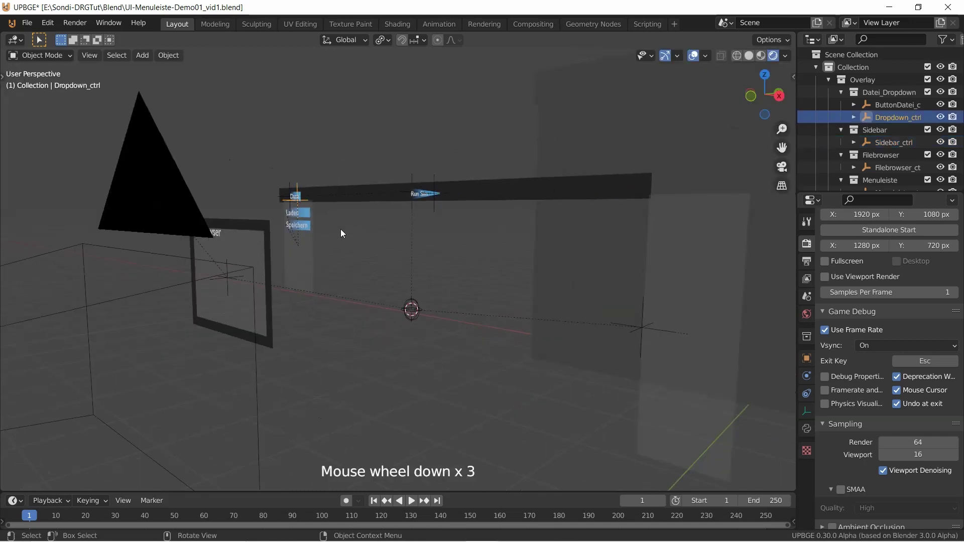
{"action": "scroll", "coordinate": [351, 246], "scroll_direction": "down", "scroll_amount": 1}
{"action": "left_click", "coordinate": [407, 267], "text": "shift"}
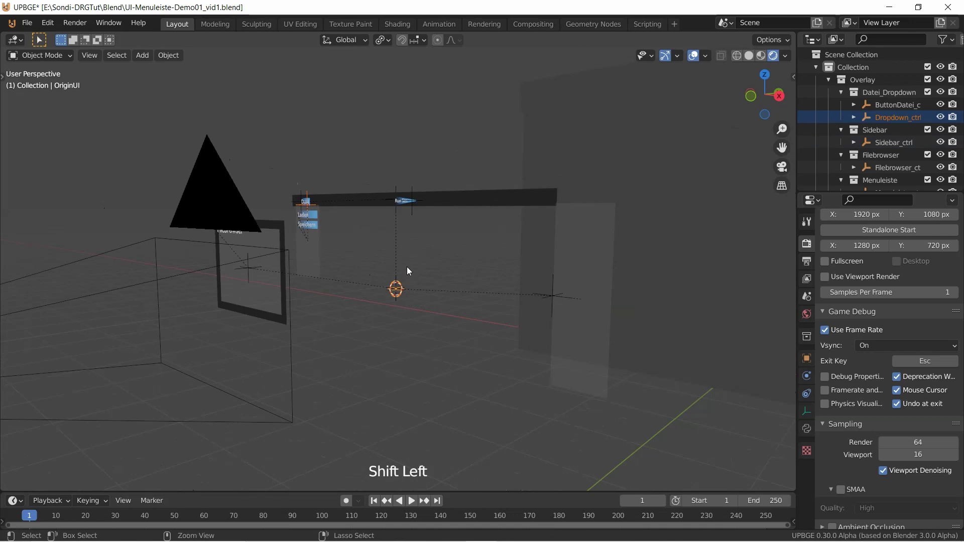
{"action": "key", "text": "ctrl+p"}
{"action": "left_click", "coordinate": [406, 267]}
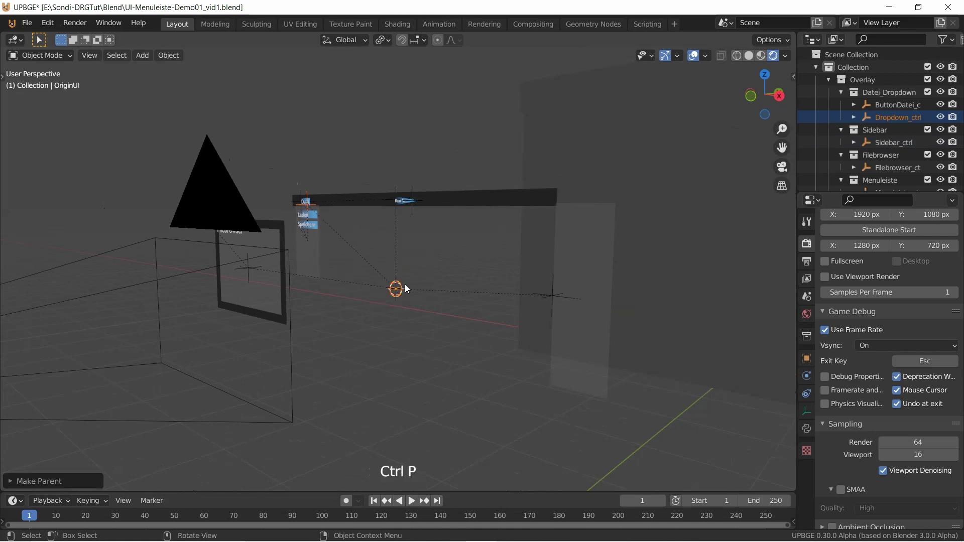
- Move the OriginUI empty to test whether the parented UI elements follow, and cancel the move
{"action": "middle_click_drag", "start_coordinate": [395, 292], "coordinate": [343, 318]}
{"action": "key", "text": "g"}
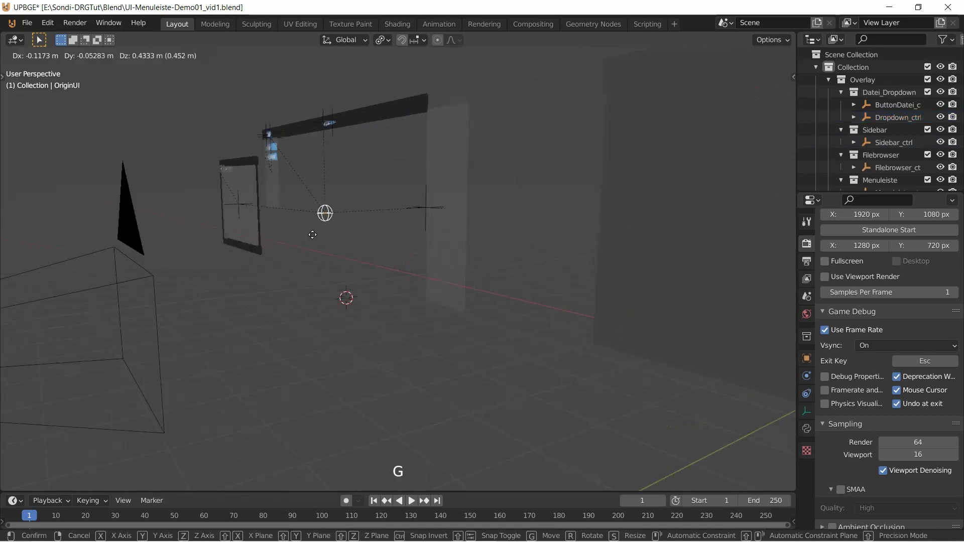
{"action": "left_click", "coordinate": [348, 288]}
- Run the game in camera view to check the menu bar and Datei dropdown, and stop it
{"action": "scroll", "coordinate": [351, 287], "scroll_direction": "down", "scroll_amount": 2}
{"action": "key", "text": "KP_0"}
{"action": "scroll", "coordinate": [387, 294], "scroll_direction": "down", "scroll_amount": 2}
{"action": "scroll", "coordinate": [461, 266], "scroll_direction": "up", "scroll_amount": 2}
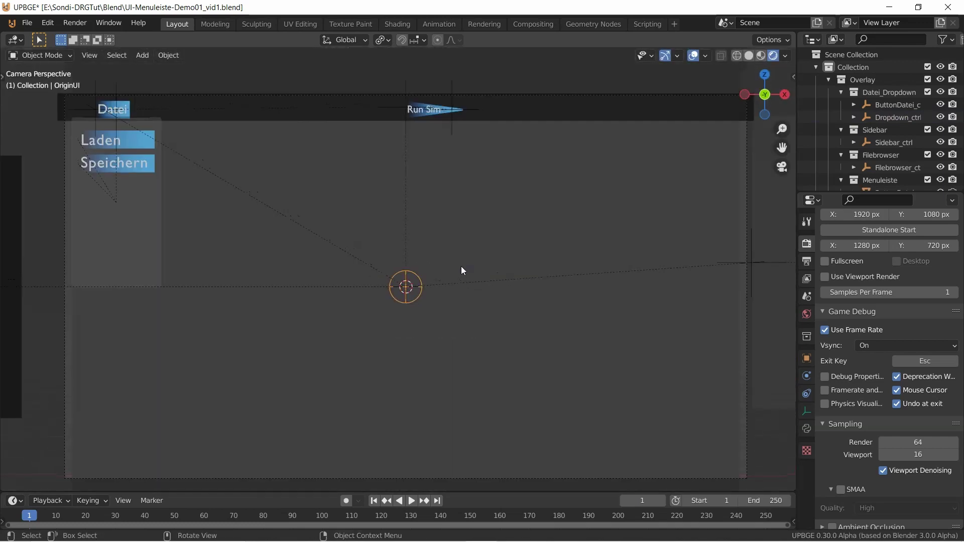
{"action": "key", "text": "p"}
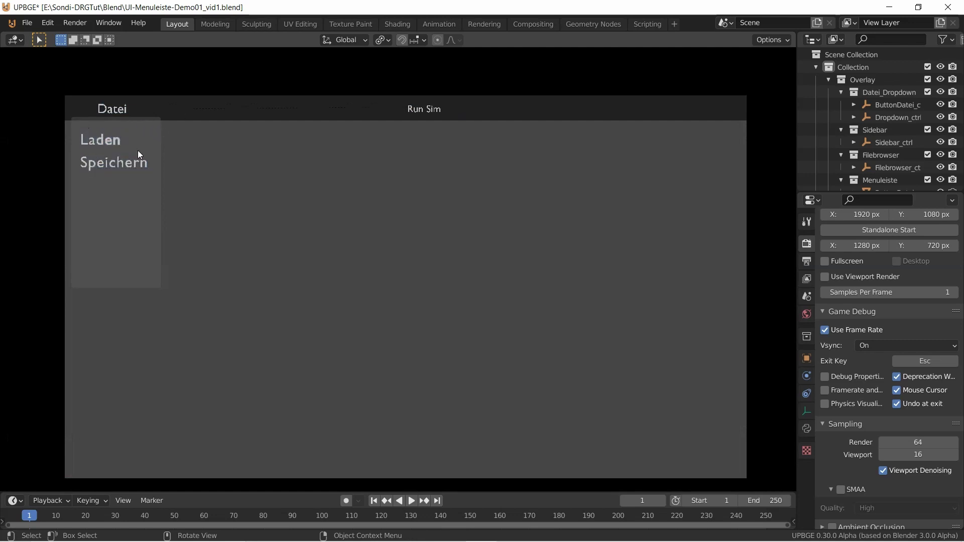
{"action": "key", "text": "Escape"}
- Move Dropdown_ctrl about 0.01 m along global Y to sit behind the menu bar, and check it in a game run
{"action": "key", "text": "g"}
{"action": "key", "text": "y"}
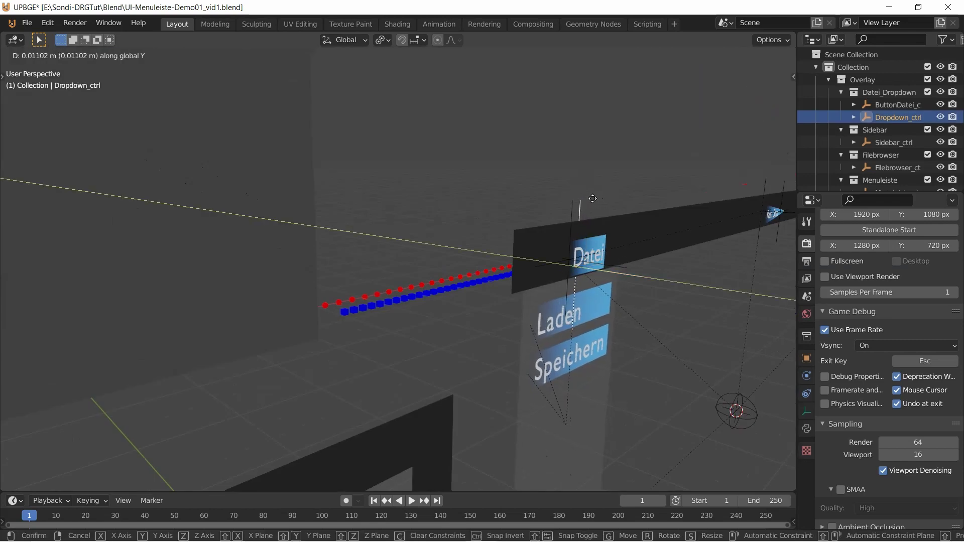
{"action": "left_click", "coordinate": [595, 198]}
{"action": "key", "text": "KP_0"}
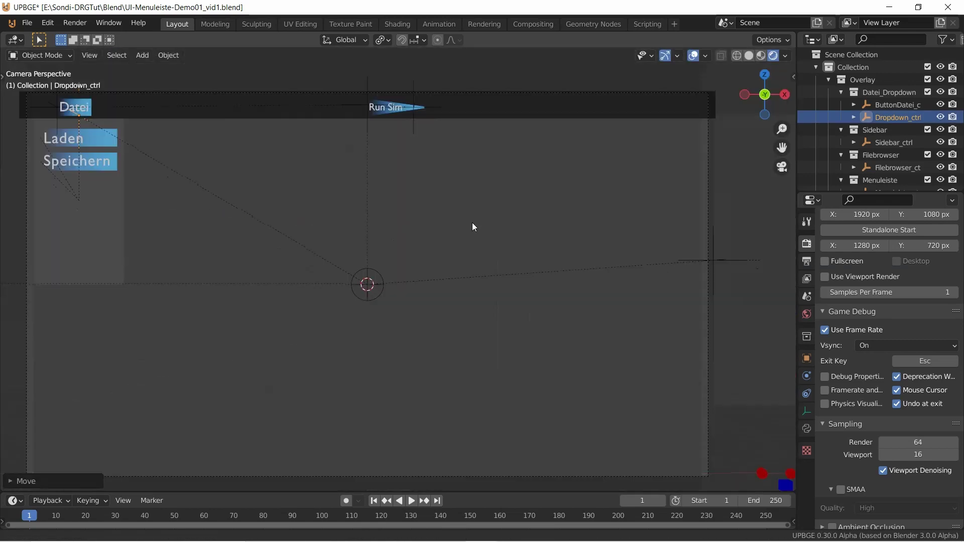
{"action": "key", "text": "p"}
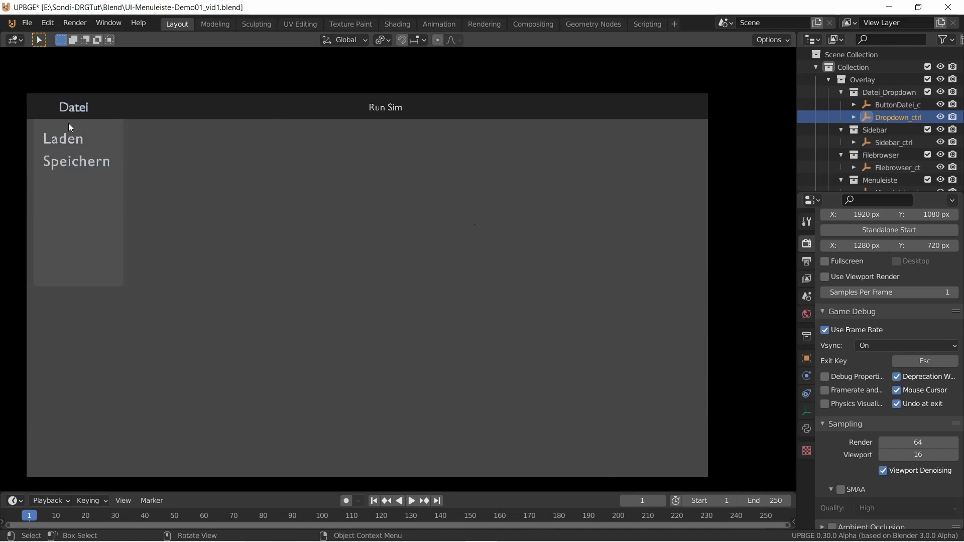
{"action": "key", "text": "Escape"}
- Select the camera, split the 3D viewport horizontally and turn the lower area into the Logic Bricks editor
{"action": "middle_click_drag", "start_coordinate": [381, 152], "coordinate": [254, 197]}
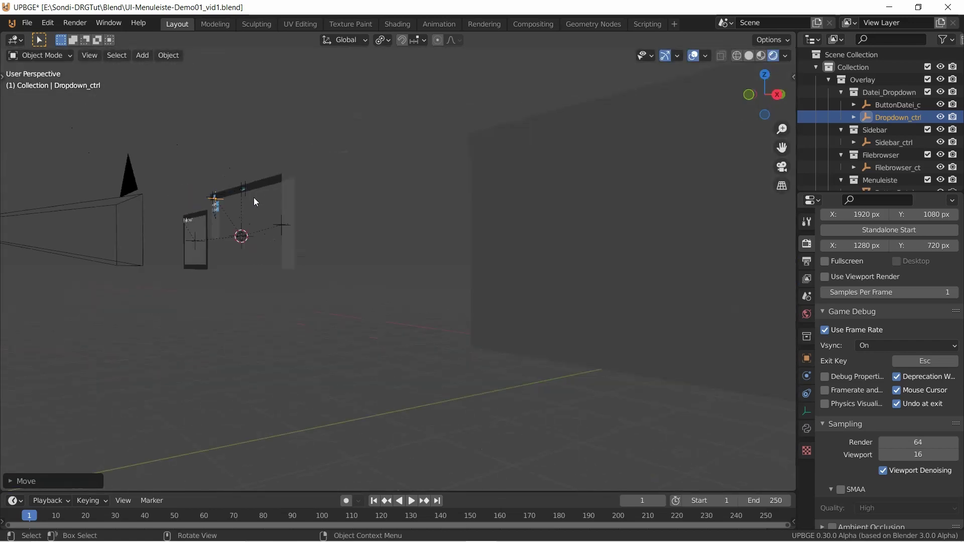
{"action": "left_click", "coordinate": [110, 201]}
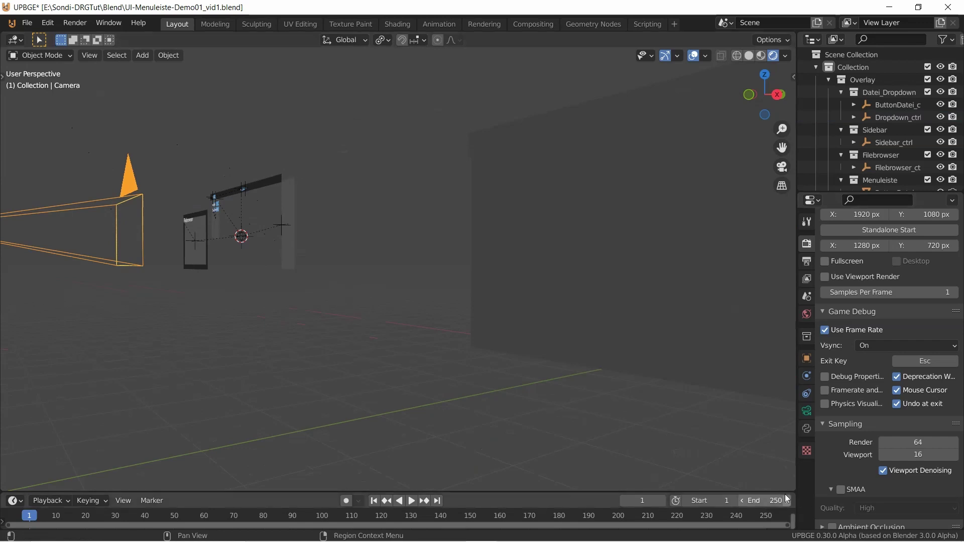
{"action": "left_click_drag", "start_coordinate": [793, 489], "coordinate": [792, 329]}
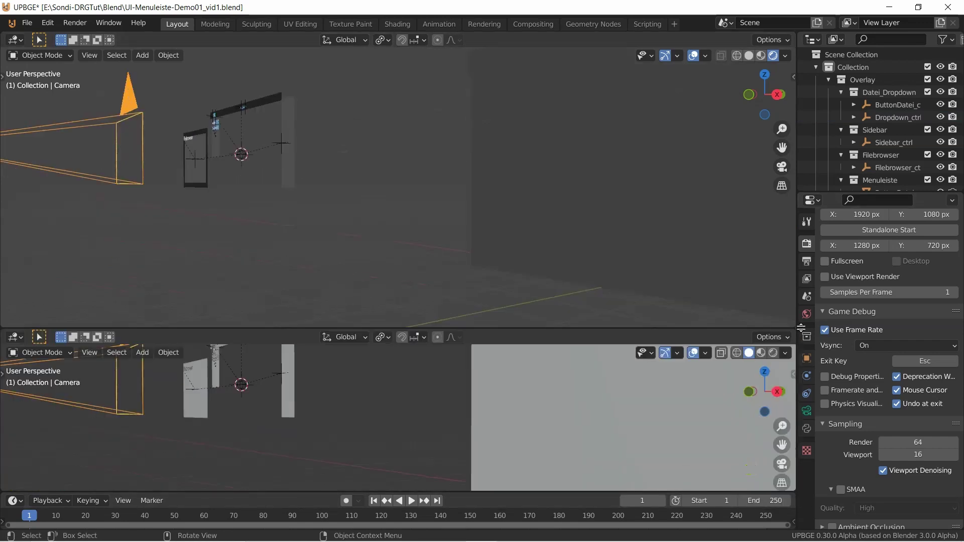
{"action": "left_click", "coordinate": [11, 337]}
{"action": "left_click", "coordinate": [206, 462]}
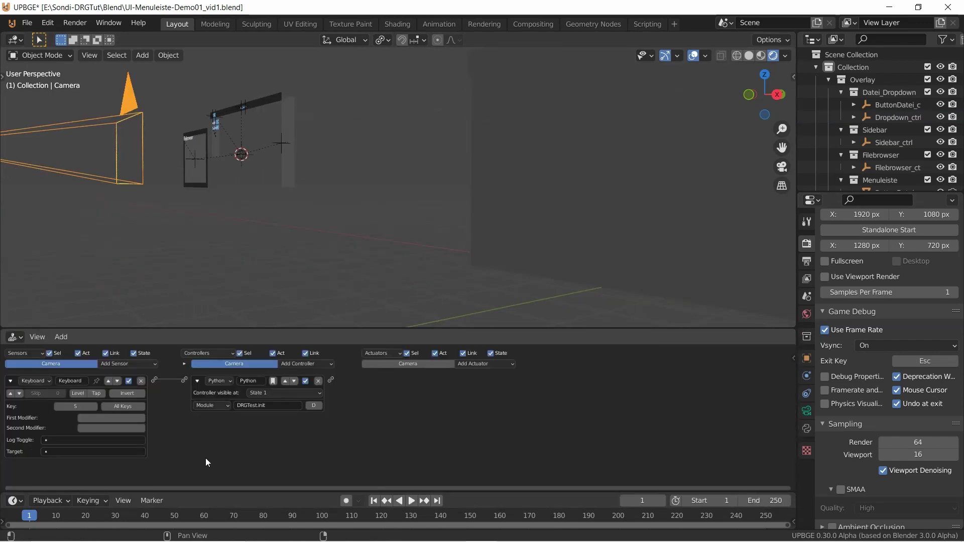